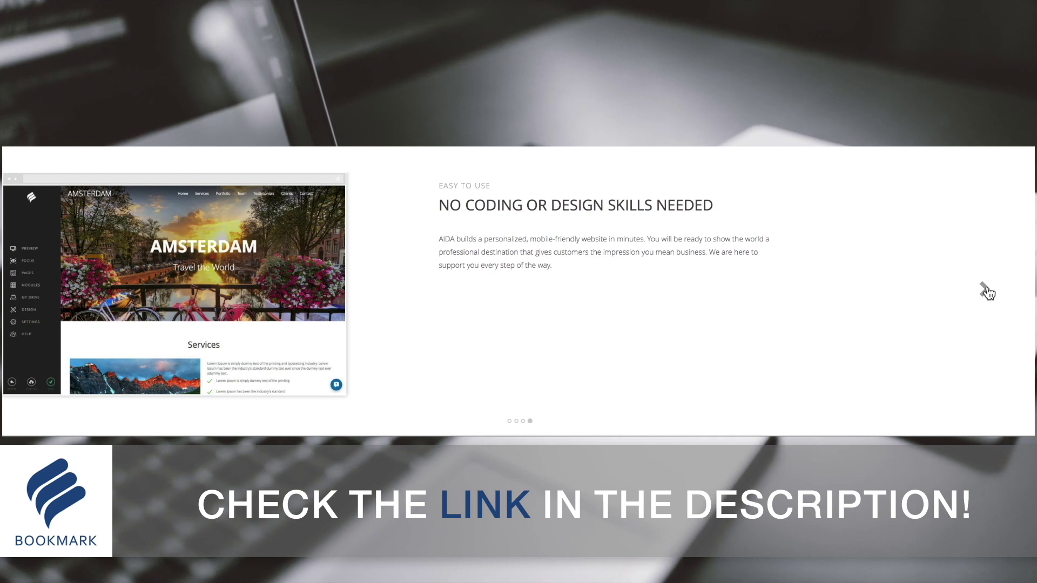
- Advance the Bookmark feature carousel two slides, onto the 'Grow Your Revenue' slide
{"action": "left_click", "coordinate": [983, 290]}
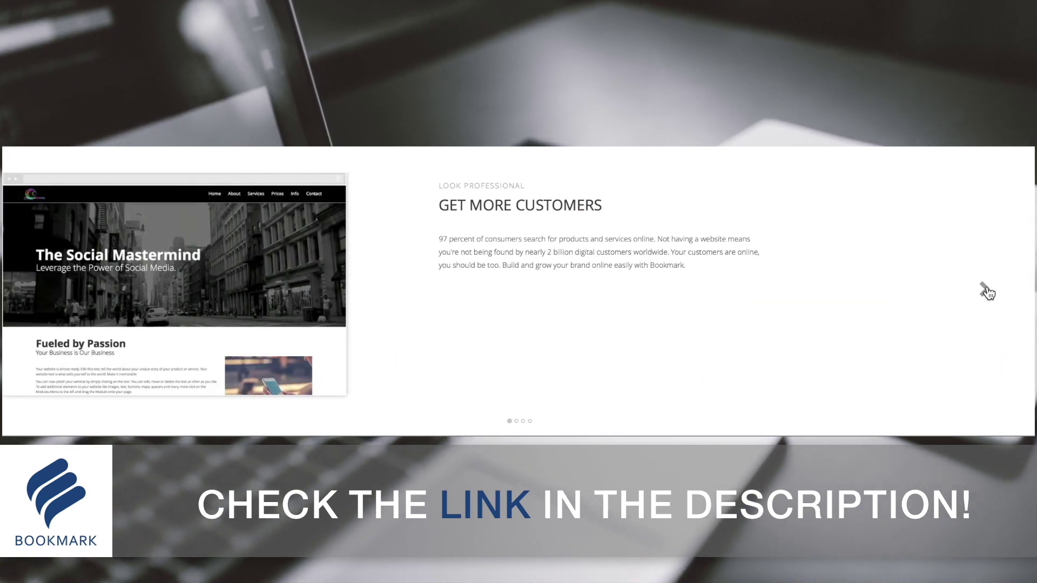
{"action": "left_click", "coordinate": [985, 290]}
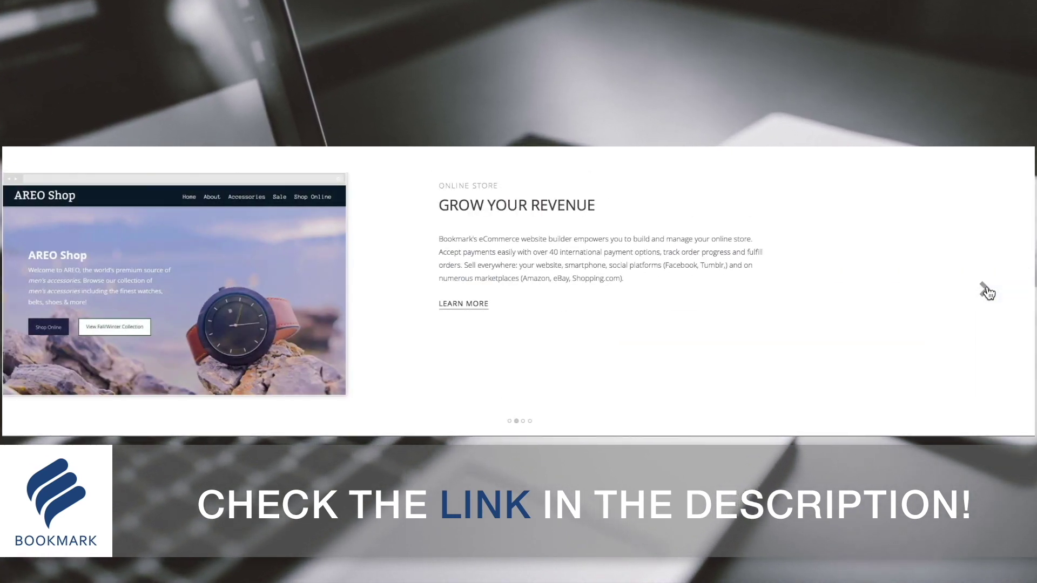
{"action": "left_click", "coordinate": [985, 291]}
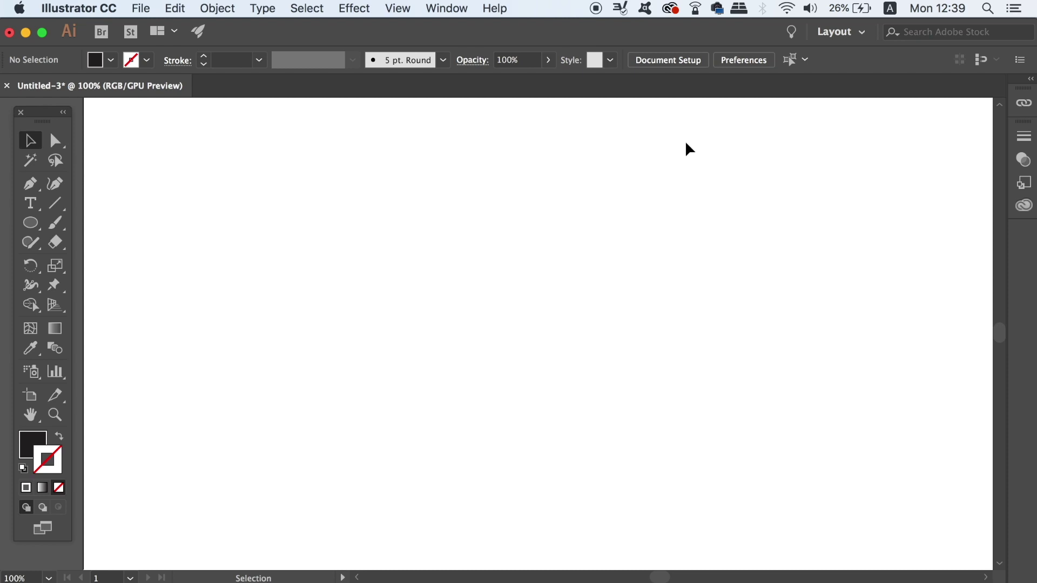
- Draw a small circle and squash it into a shorter black ellipse
{"action": "key", "text": "l"}
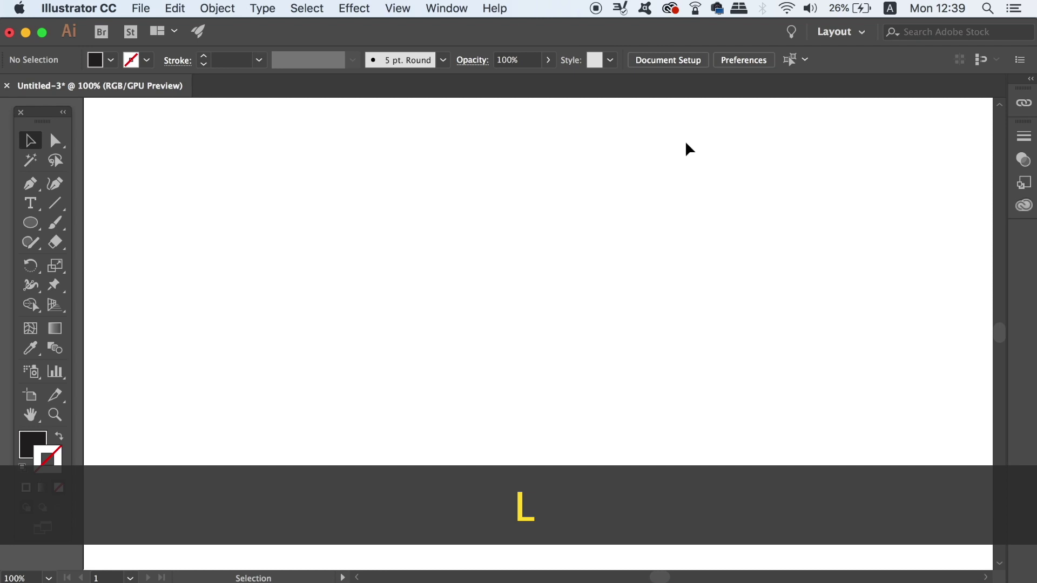
{"action": "left_click_drag", "start_coordinate": [303, 157], "coordinate": [345, 210]}
{"action": "key", "text": "v"}
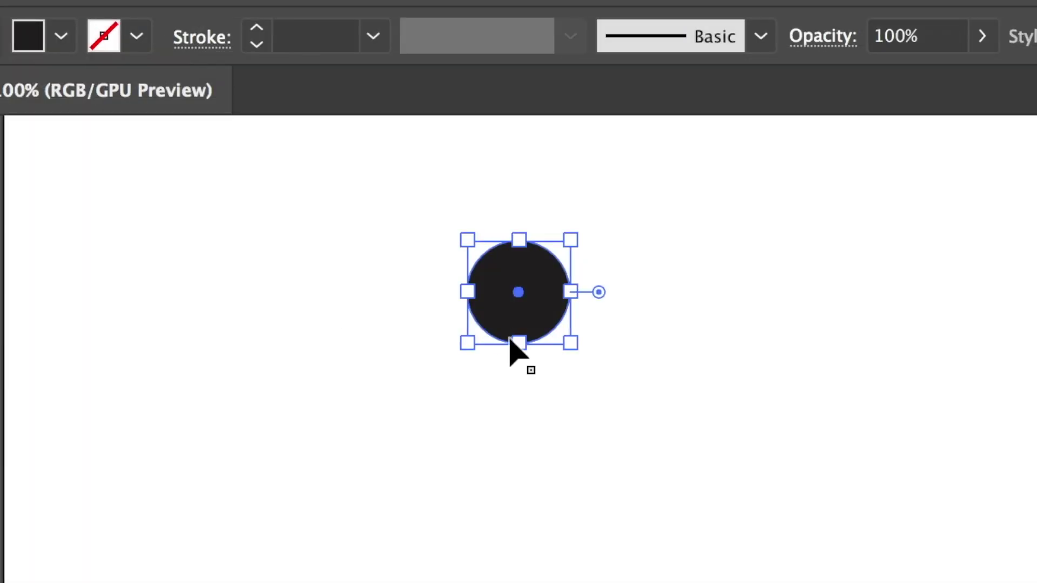
{"action": "left_click_drag", "start_coordinate": [518, 343], "coordinate": [520, 329]}
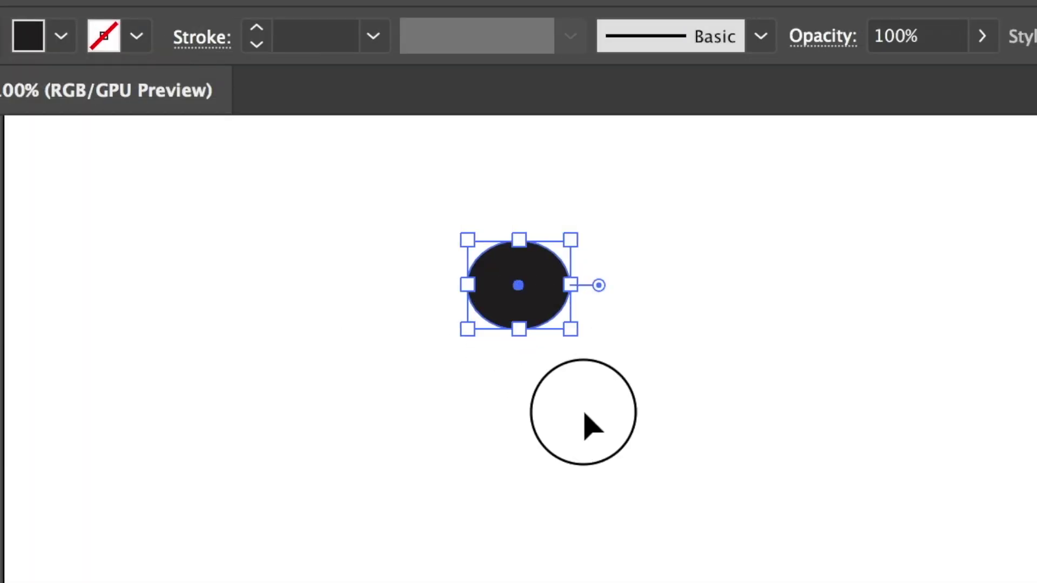
{"action": "left_click", "coordinate": [585, 416]}
- Copy the ellipse straight down so a duplicate sits directly below the original
{"action": "left_click", "coordinate": [533, 291]}
{"action": "key", "text": "a"}
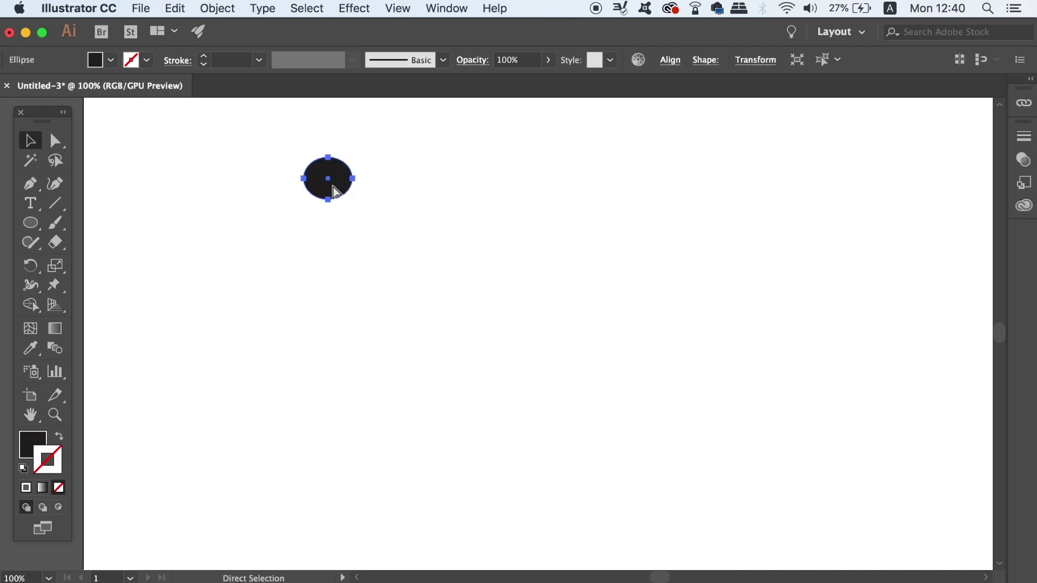
{"action": "key", "text": "v"}
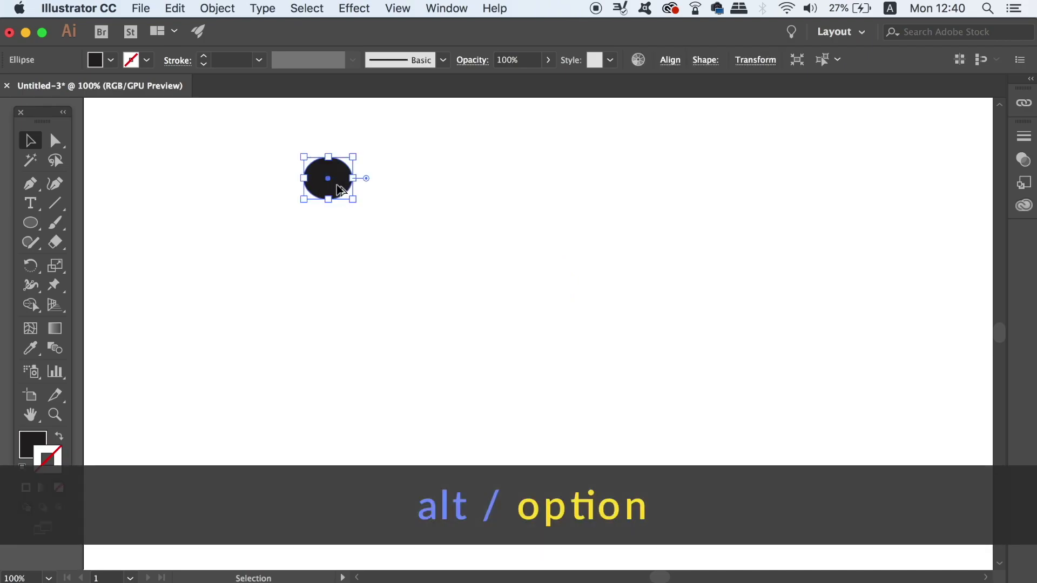
{"action": "left_click_drag", "start_coordinate": [340, 190], "coordinate": [326, 290]}
{"action": "left_click", "coordinate": [507, 103]}
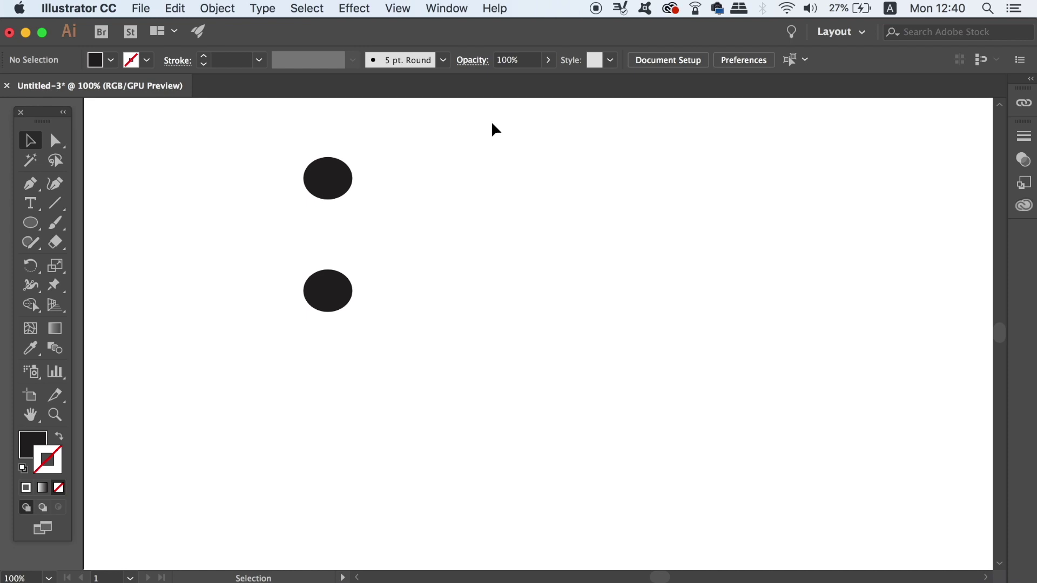
- Select both ellipses and combine them with Pathfinder Unite into one object
{"action": "left_click_drag", "start_coordinate": [489, 124], "coordinate": [250, 378]}
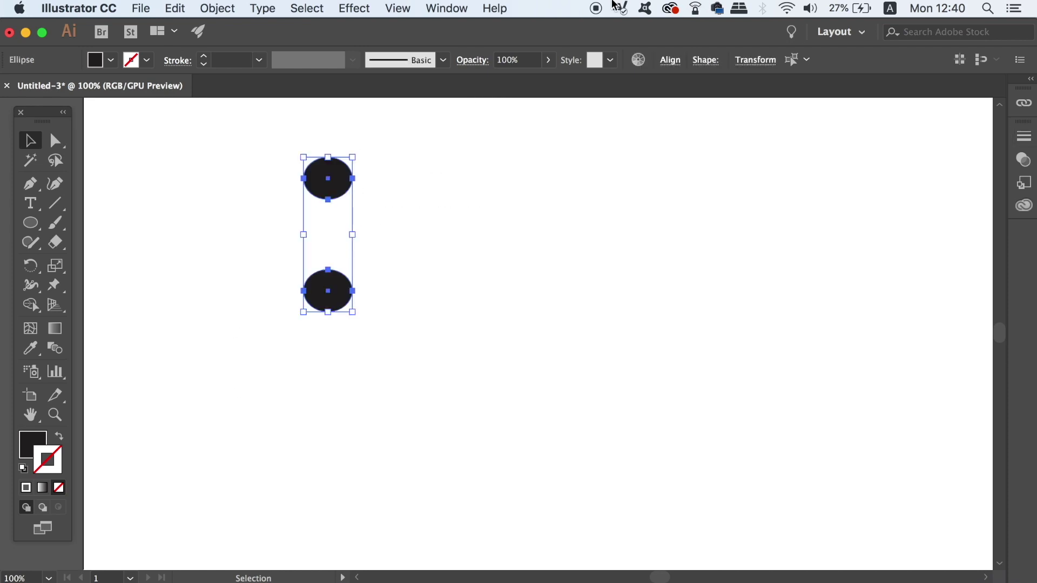
{"action": "left_click", "coordinate": [432, 8]}
{"action": "scroll", "coordinate": [642, 513], "scroll_direction": "down", "scroll_amount": 3}
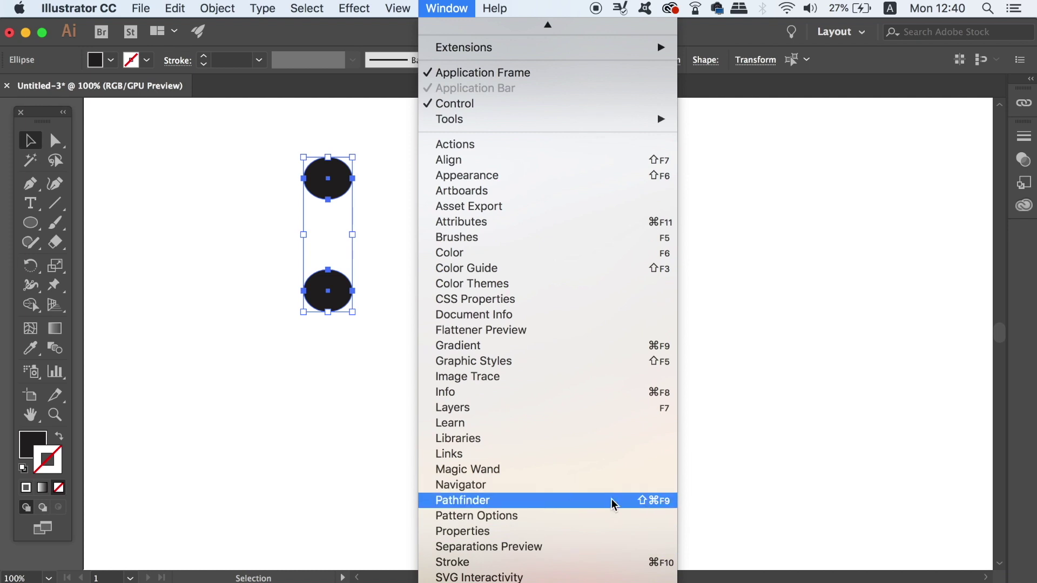
{"action": "left_click", "coordinate": [644, 501]}
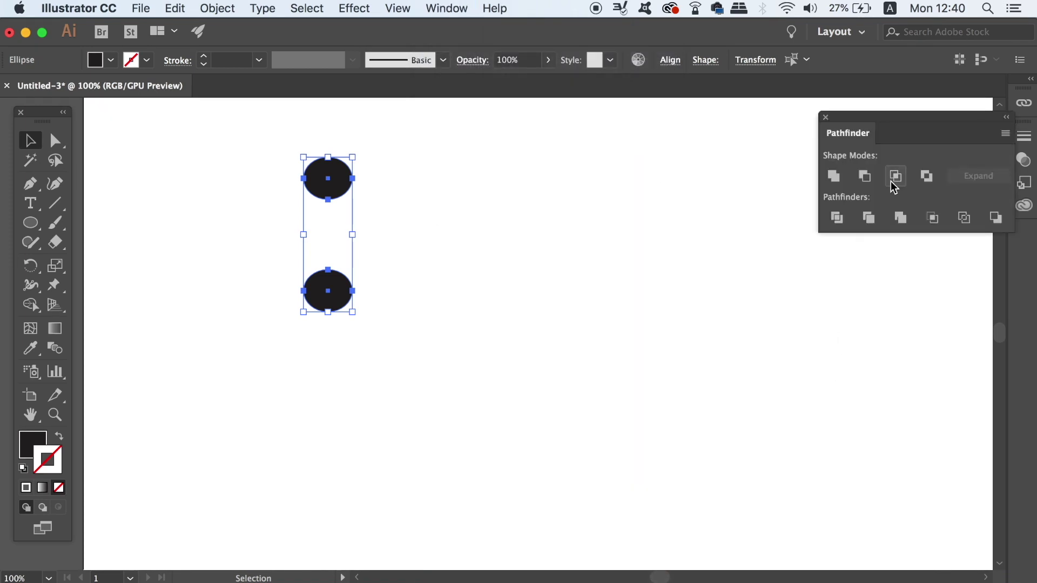
{"action": "left_click", "coordinate": [836, 178]}
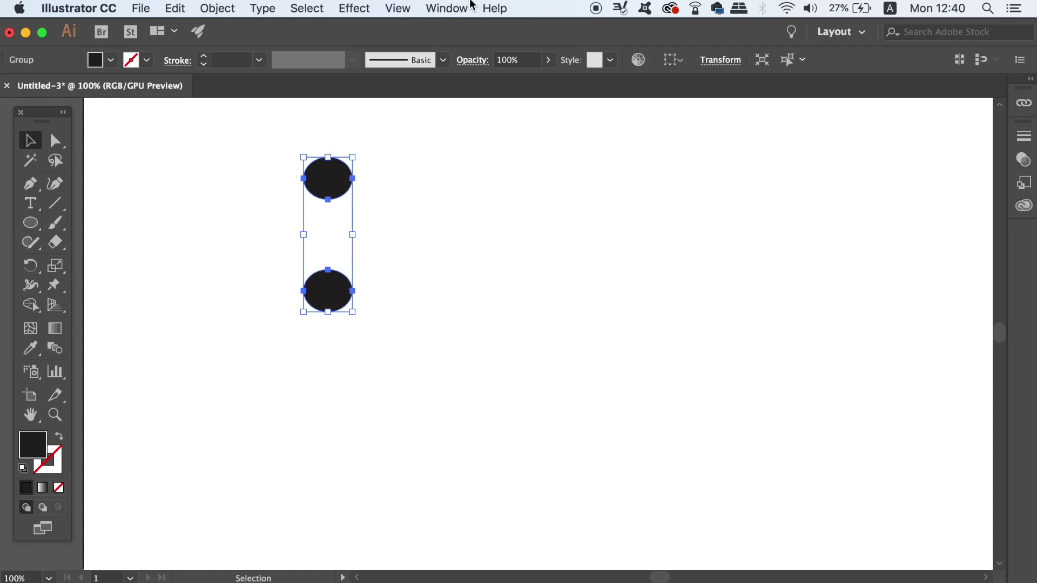
- Add a new group-level fill to the two-ellipse group in the Appearance panel
{"action": "left_click", "coordinate": [472, 7]}
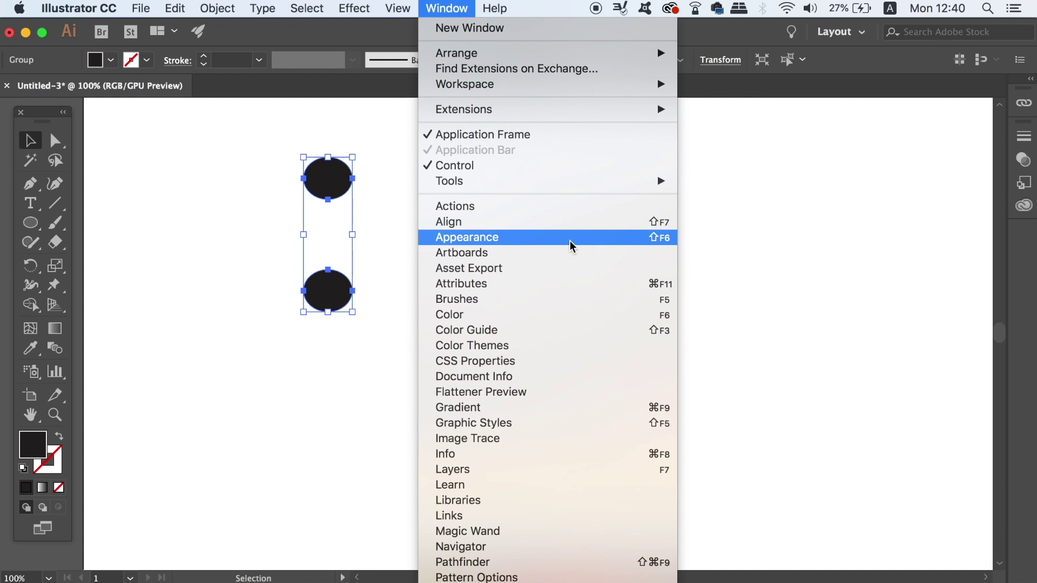
{"action": "left_click", "coordinate": [573, 238]}
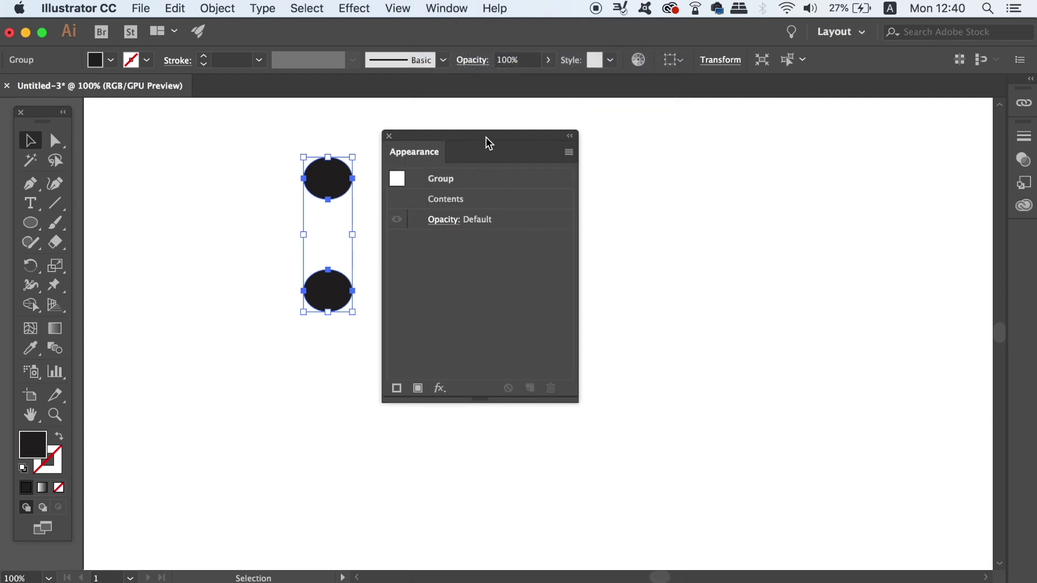
{"action": "left_click_drag", "start_coordinate": [485, 137], "coordinate": [769, 136]}
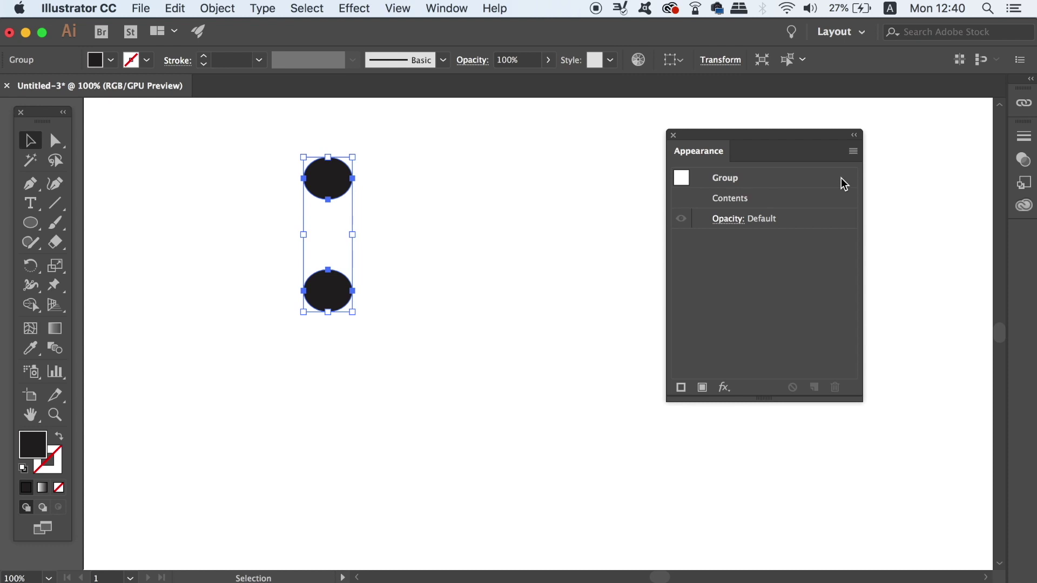
{"action": "left_click", "coordinate": [854, 152]}
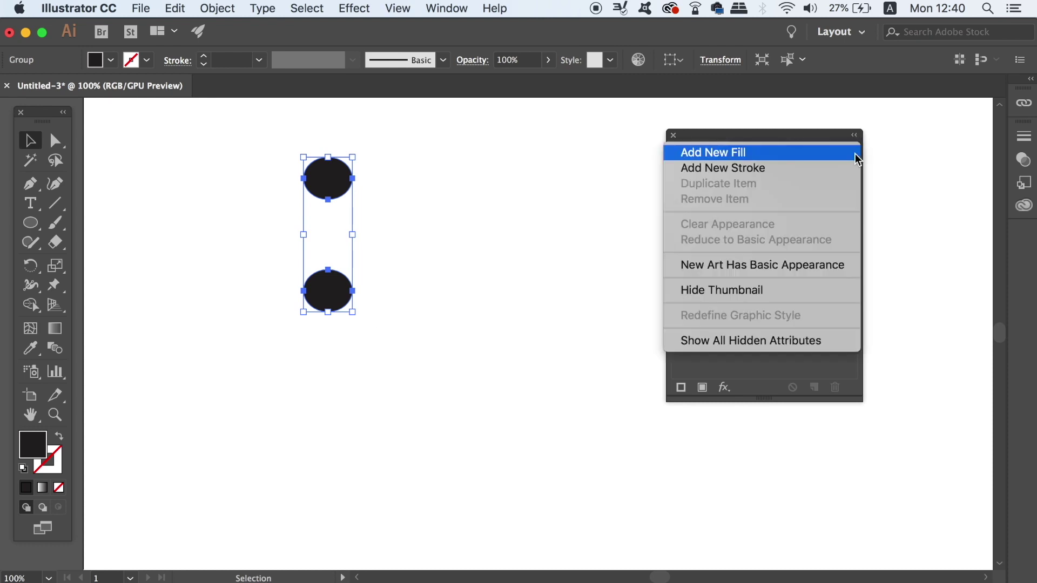
{"action": "left_click", "coordinate": [826, 163]}
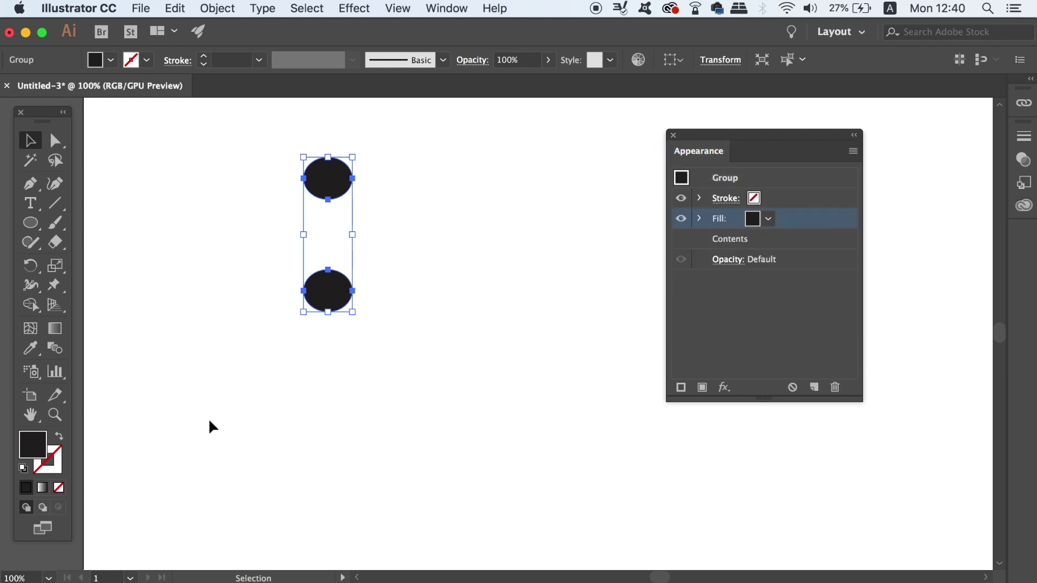
- Give the group a magenta-pink to dark magenta gradient fill with a shifted midpoint
{"action": "left_click", "coordinate": [42, 490]}
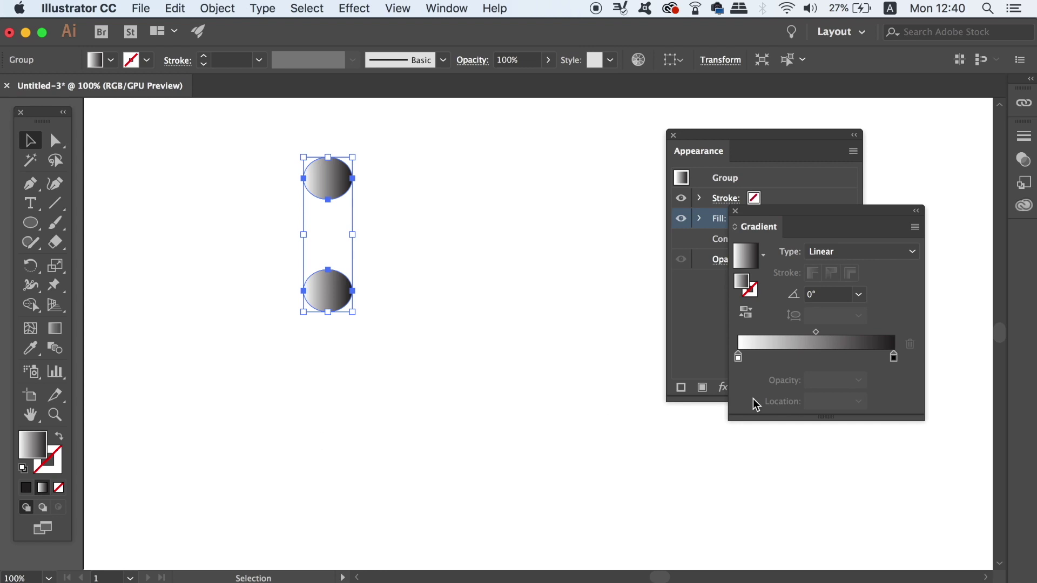
{"action": "double_click", "coordinate": [737, 356]}
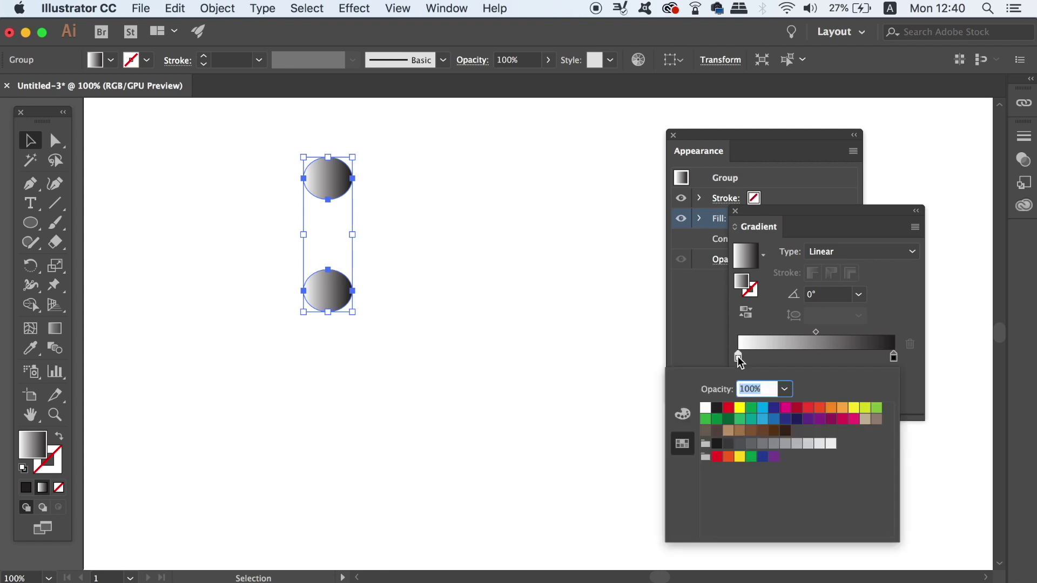
{"action": "left_click", "coordinate": [855, 419]}
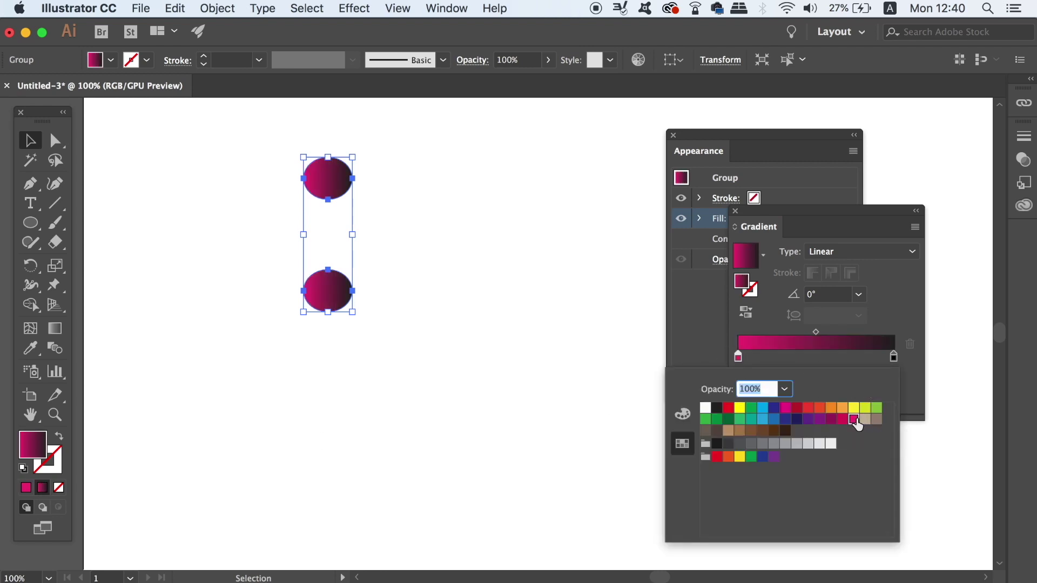
{"action": "left_click", "coordinate": [894, 357]}
{"action": "double_click", "coordinate": [894, 357]}
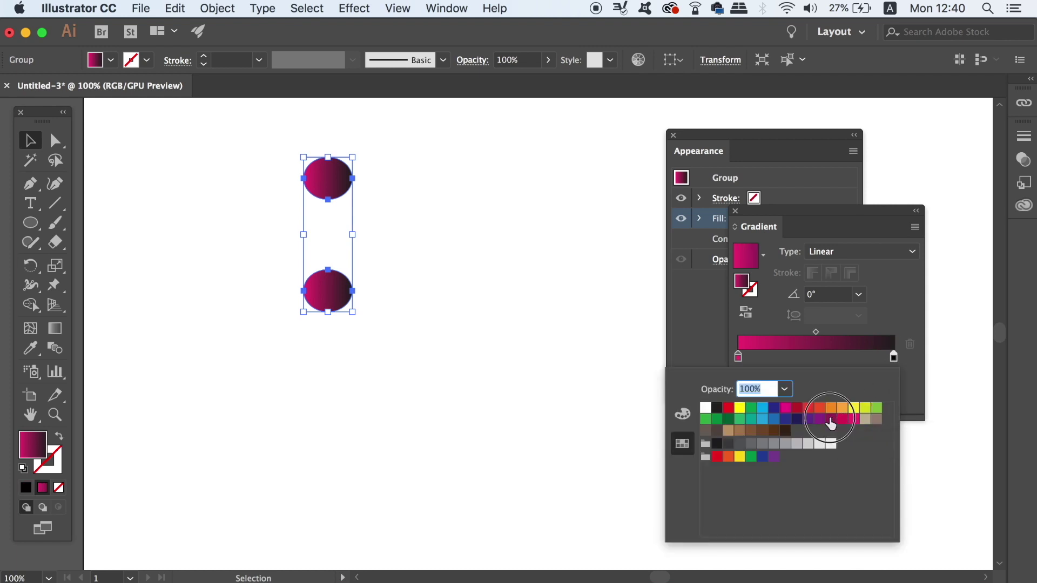
{"action": "left_click", "coordinate": [831, 419]}
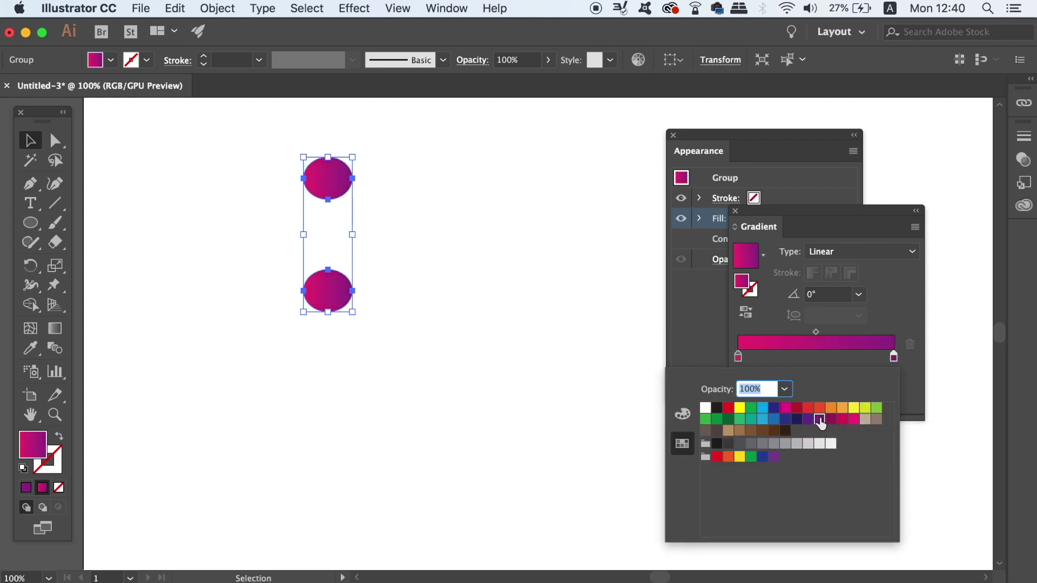
{"action": "left_click", "coordinate": [819, 419]}
{"action": "left_click", "coordinate": [832, 419]}
{"action": "left_click_drag", "start_coordinate": [821, 336], "coordinate": [848, 336]}
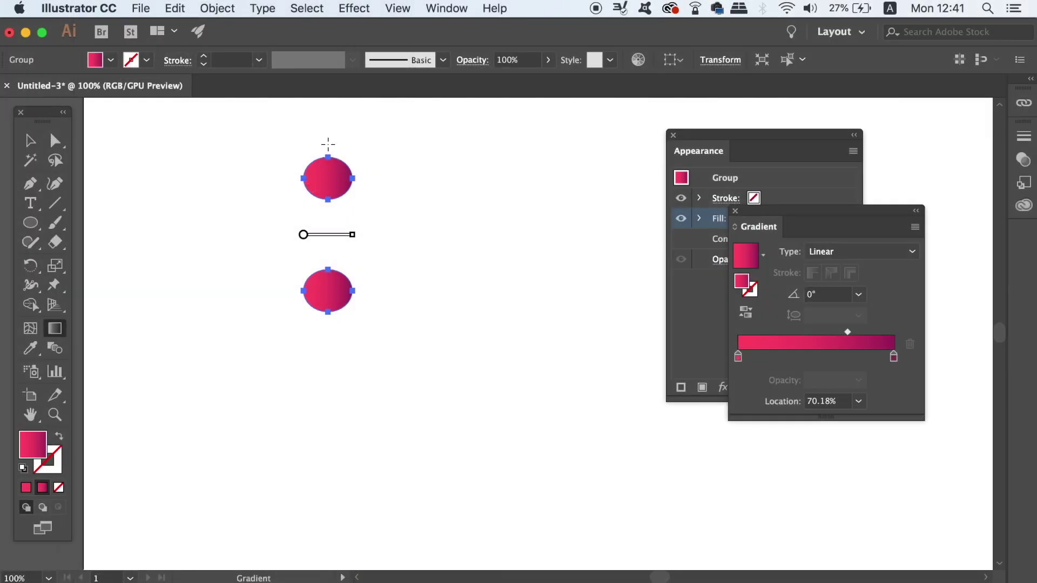
- Run the gradient vertically from top to bottom ellipse and nudge the group down-right
{"action": "left_click_drag", "start_coordinate": [327, 151], "coordinate": [323, 319]}
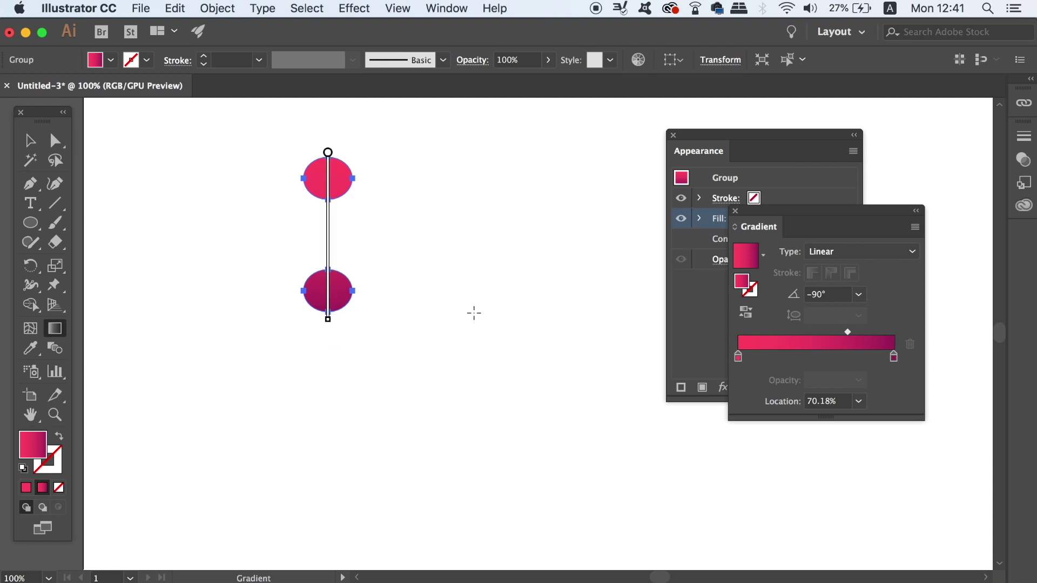
{"action": "key", "text": "v"}
{"action": "left_click", "coordinate": [445, 274]}
{"action": "left_click_drag", "start_coordinate": [337, 180], "coordinate": [356, 254]}
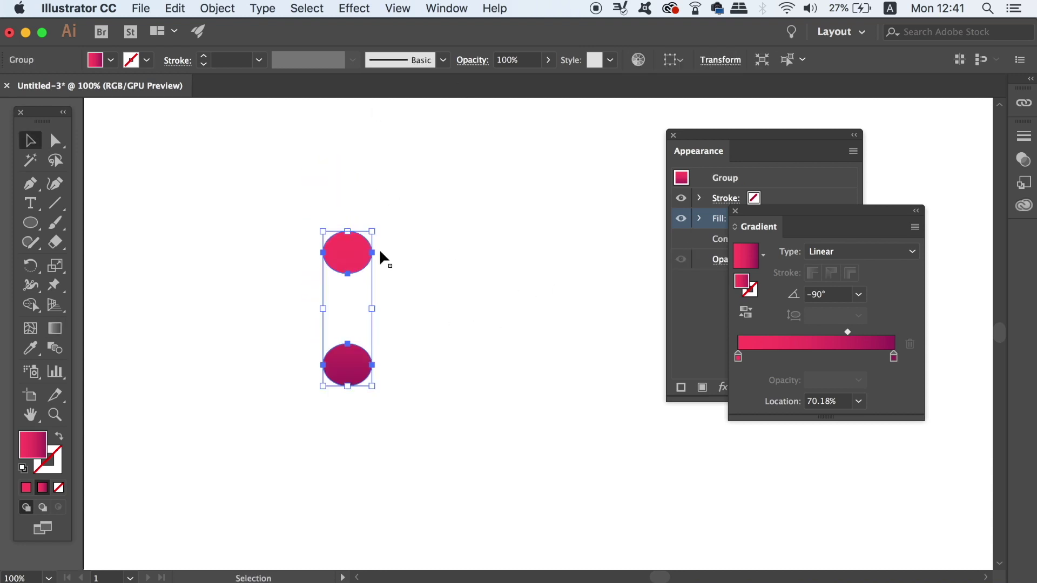
- Add a new white stroke to the group, placed beneath the gradient fill
{"action": "left_click", "coordinate": [735, 211]}
{"action": "left_click_drag", "start_coordinate": [758, 143], "coordinate": [826, 136]}
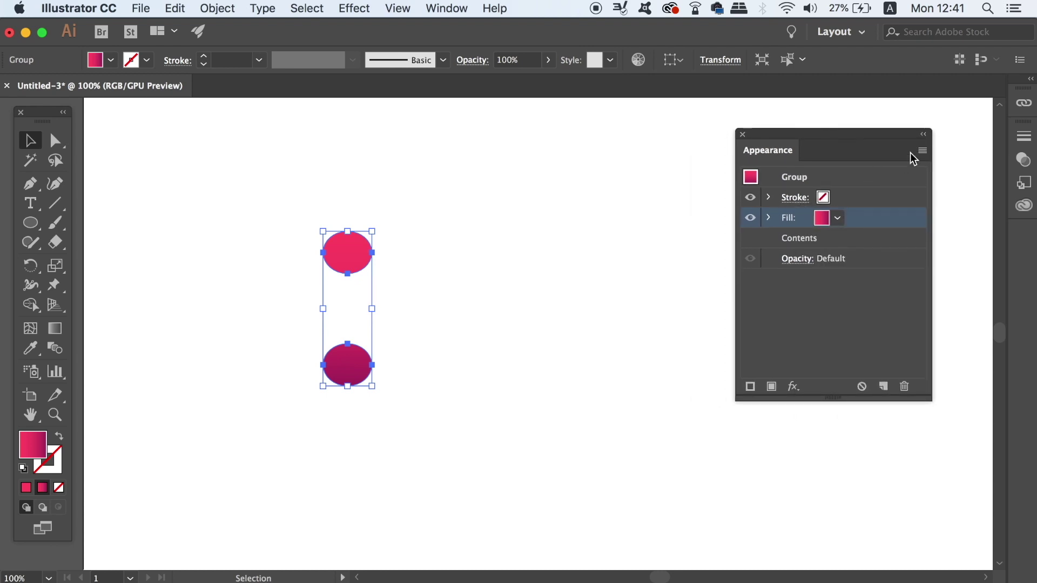
{"action": "left_click", "coordinate": [922, 151]}
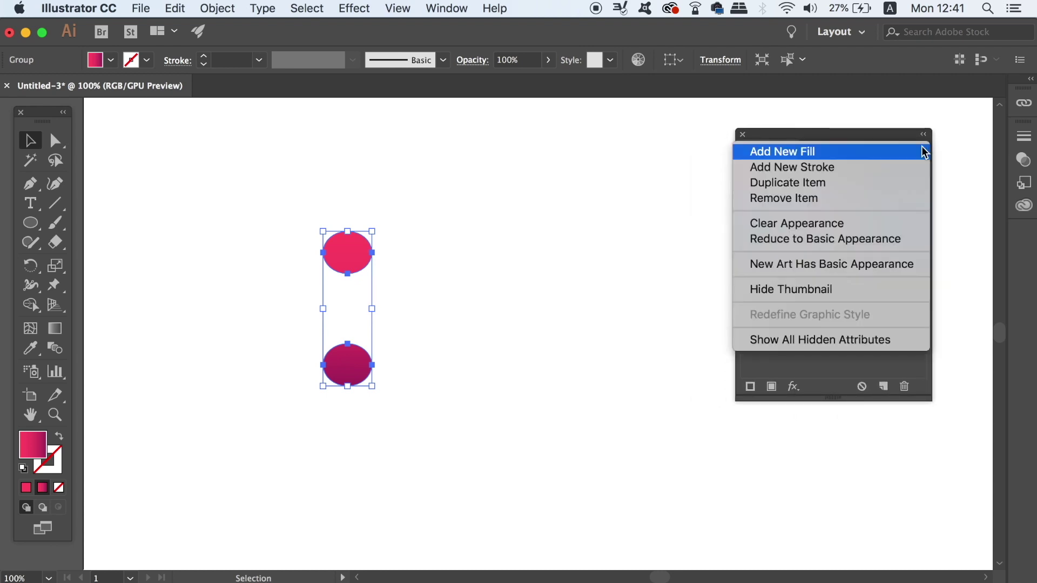
{"action": "left_click", "coordinate": [878, 168]}
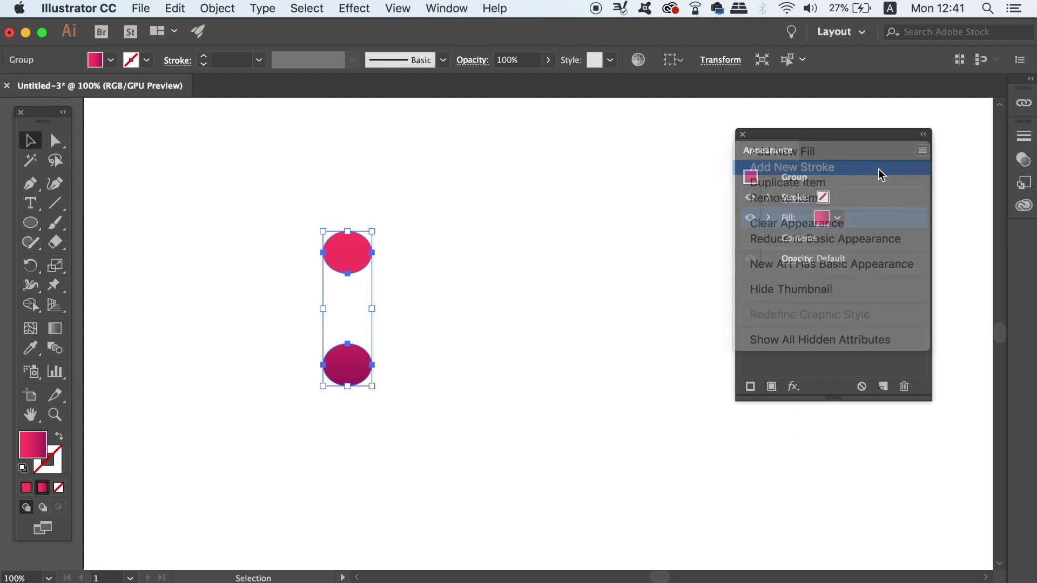
{"action": "mouse_move", "coordinate": [913, 221]}
{"action": "left_mouse_down"}
{"action": "mouse_move", "coordinate": [915, 250]}
{"action": "mouse_move", "coordinate": [895, 253]}
{"action": "left_mouse_up"}
{"action": "left_click", "coordinate": [838, 242]}
{"action": "left_click", "coordinate": [823, 239]}
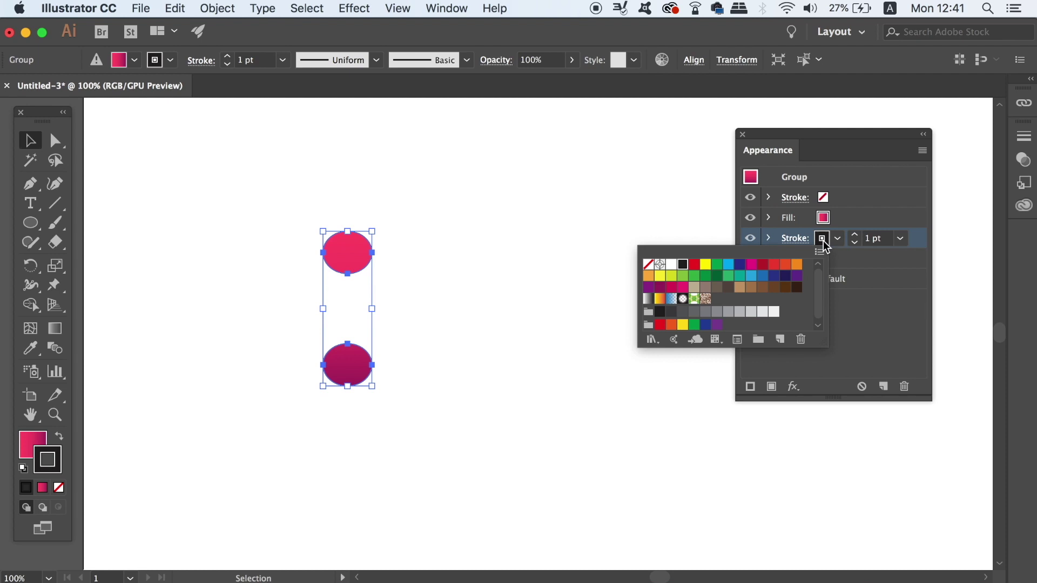
{"action": "left_click", "coordinate": [671, 264]}
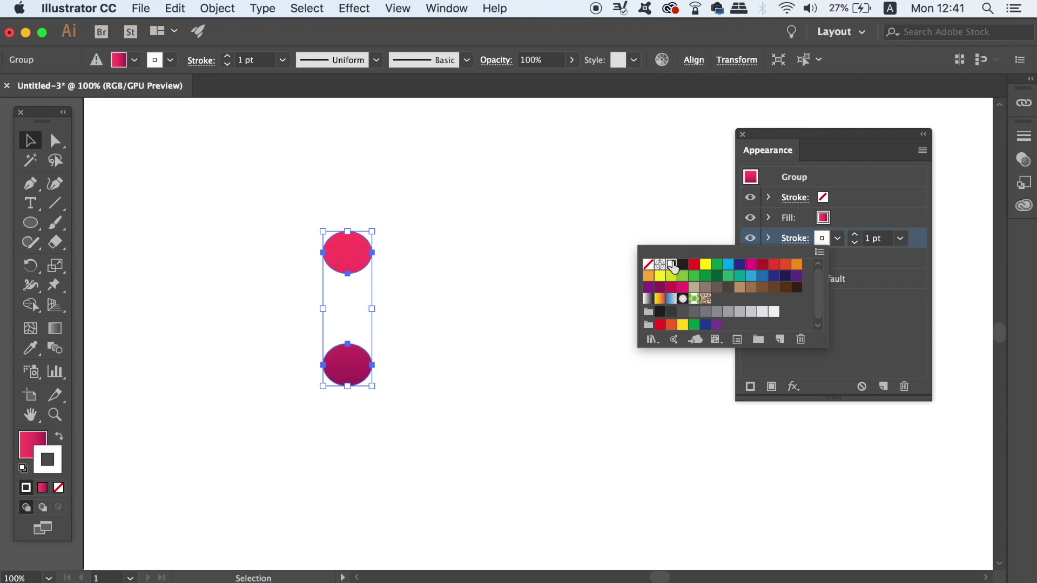
- Thicken the white stroke to 8 pt and move the circle group left of the artboard
{"action": "left_click", "coordinate": [864, 239]}
{"action": "left_click", "coordinate": [855, 235]}
{"action": "double_click", "coordinate": [854, 234]}
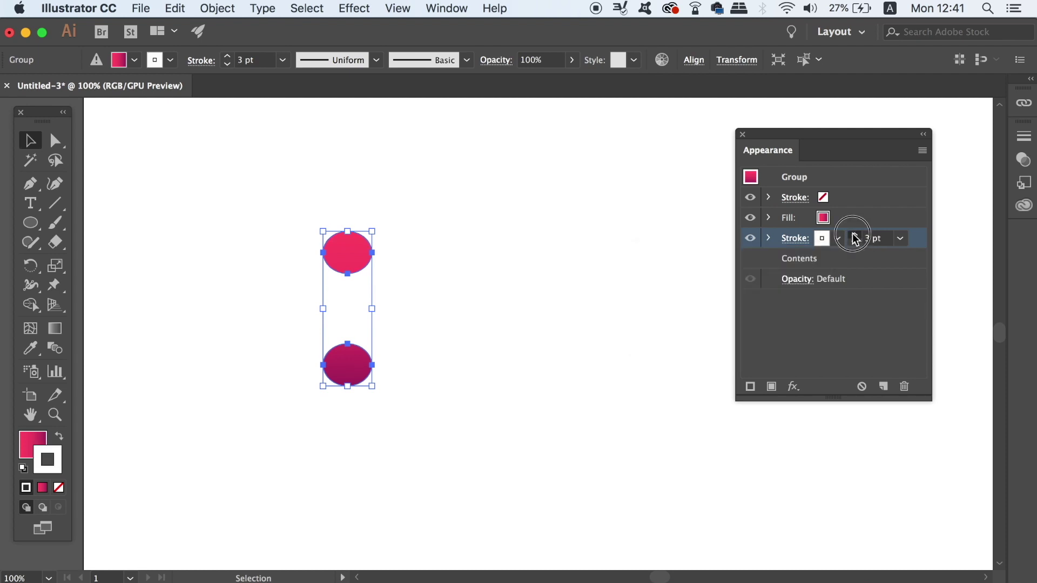
{"action": "double_click", "coordinate": [854, 234]}
{"action": "double_click", "coordinate": [854, 235]}
{"action": "left_click_drag", "start_coordinate": [405, 285], "coordinate": [623, 290]}
{"action": "left_click_drag", "start_coordinate": [608, 248], "coordinate": [363, 259]}
- Keep raising the white stroke weight until it reaches 20 pt
{"action": "left_click", "coordinate": [855, 235]}
{"action": "double_click", "coordinate": [854, 235]}
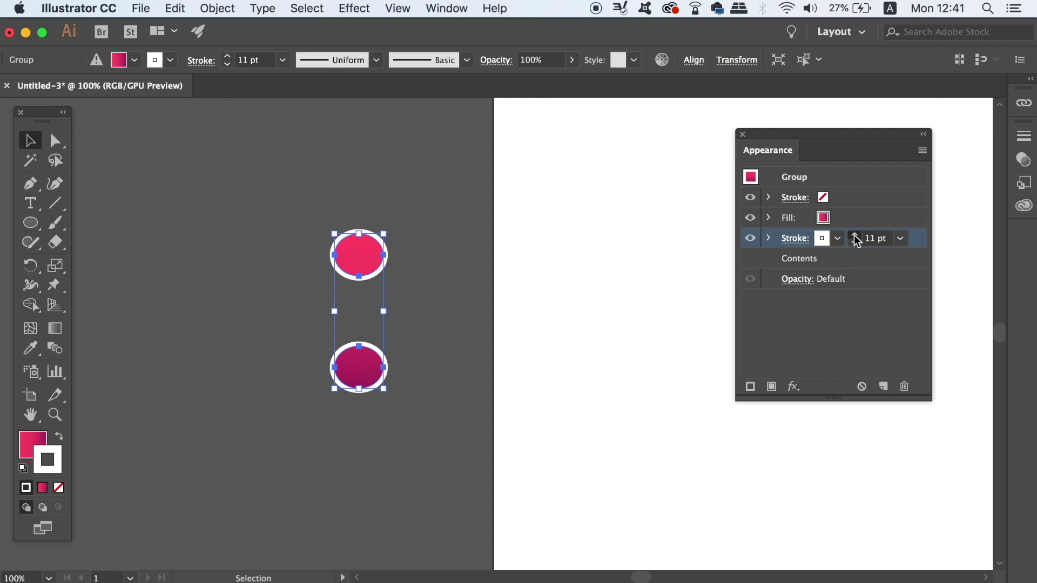
{"action": "double_click", "coordinate": [854, 235]}
{"action": "left_click", "coordinate": [854, 234]}
{"action": "left_click", "coordinate": [854, 235]}
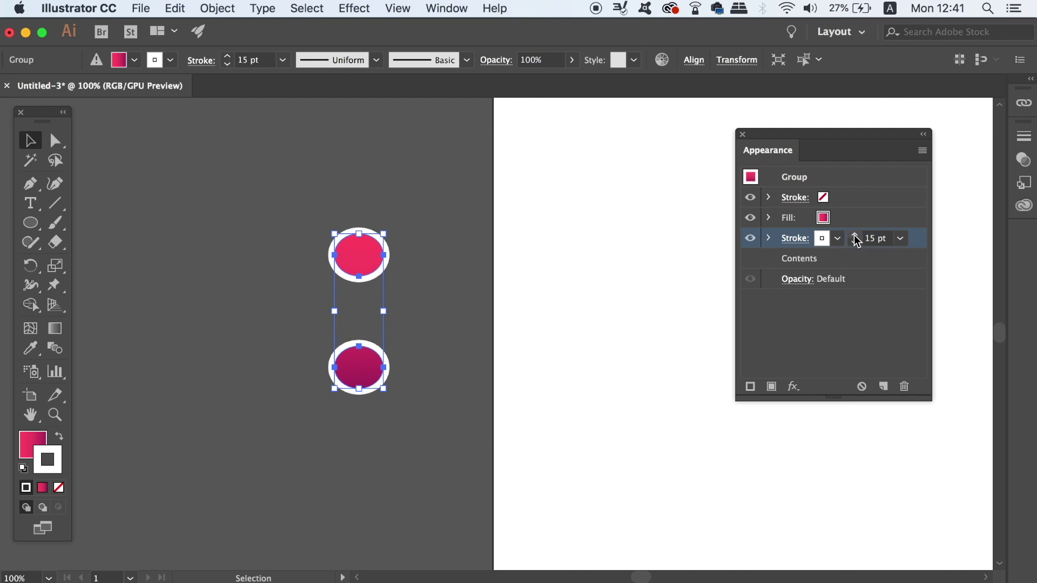
{"action": "triple_click", "coordinate": [854, 236]}
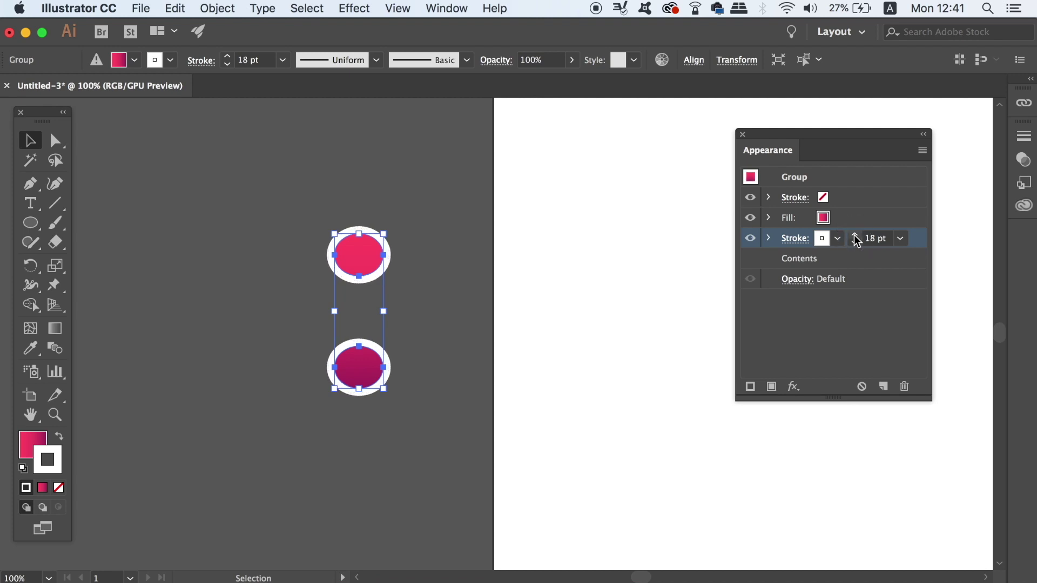
{"action": "left_click", "coordinate": [855, 236]}
{"action": "left_click", "coordinate": [854, 236]}
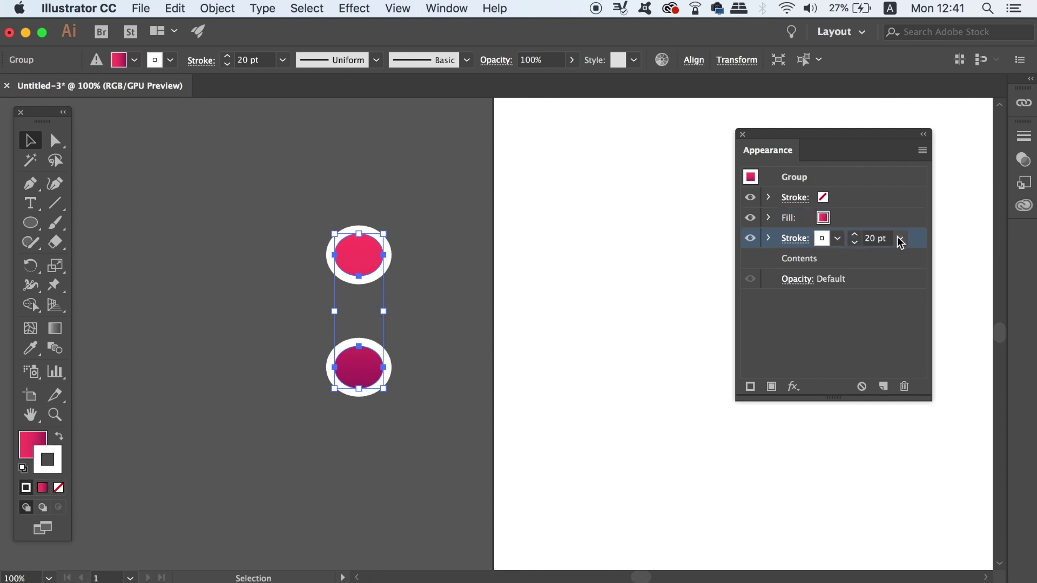
- Duplicate the white 20 pt stroke and make the copy a 40 pt pink gradient stroke
{"action": "left_click", "coordinate": [923, 151]}
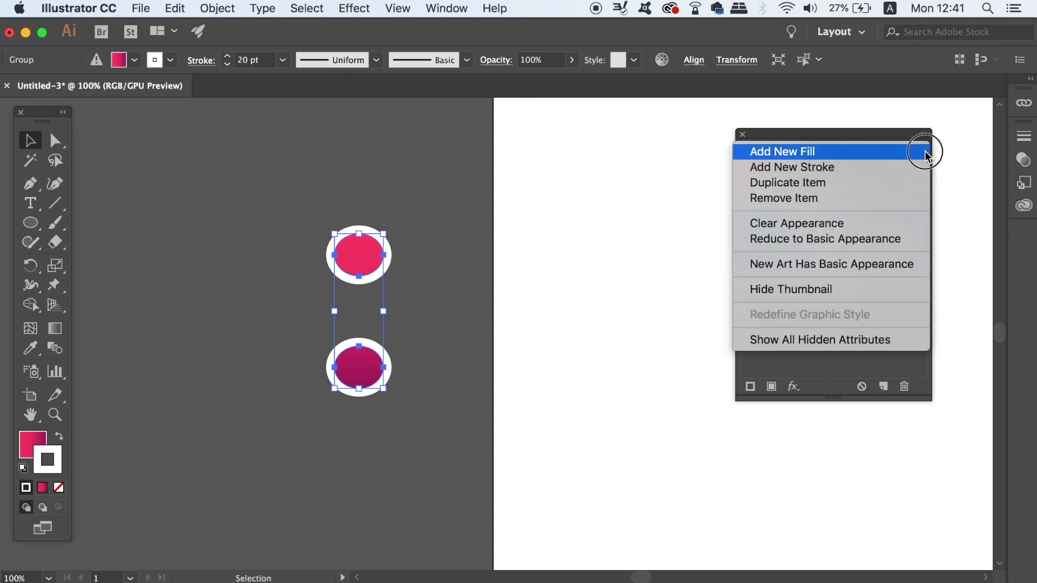
{"action": "left_click", "coordinate": [906, 182]}
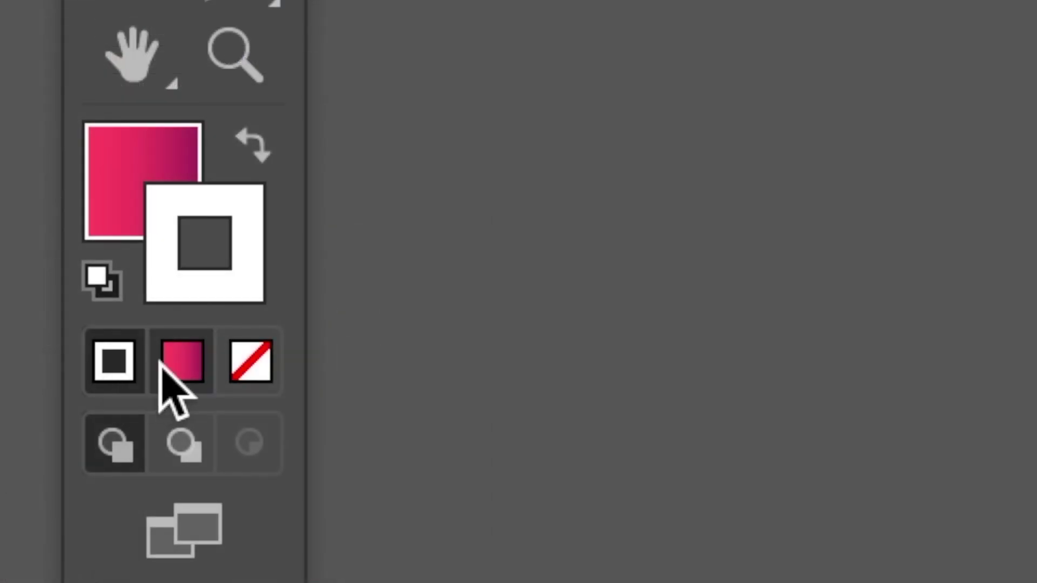
{"action": "left_click", "coordinate": [171, 367]}
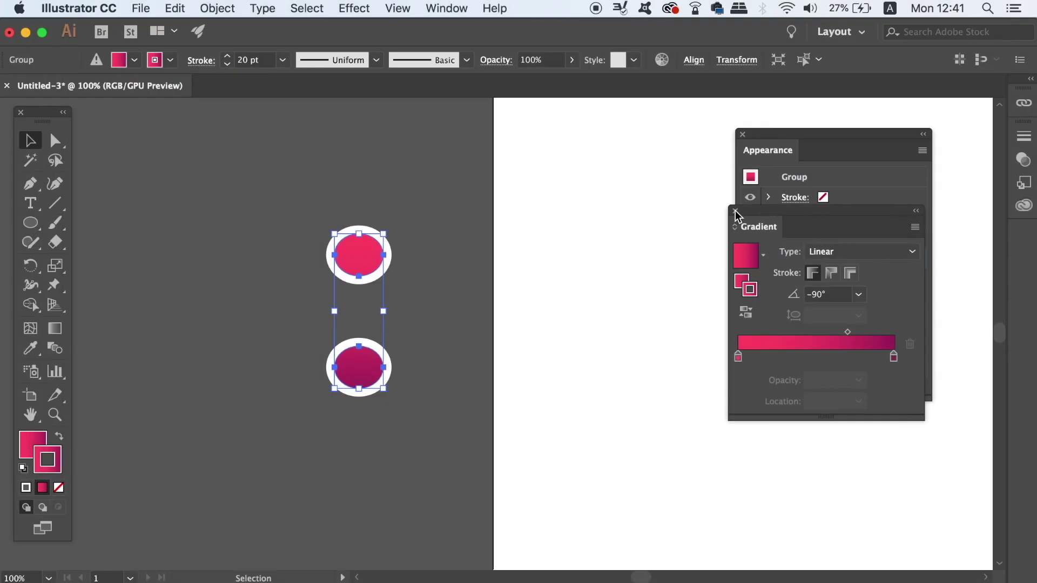
{"action": "left_click", "coordinate": [734, 211]}
{"action": "left_click", "coordinate": [900, 259]}
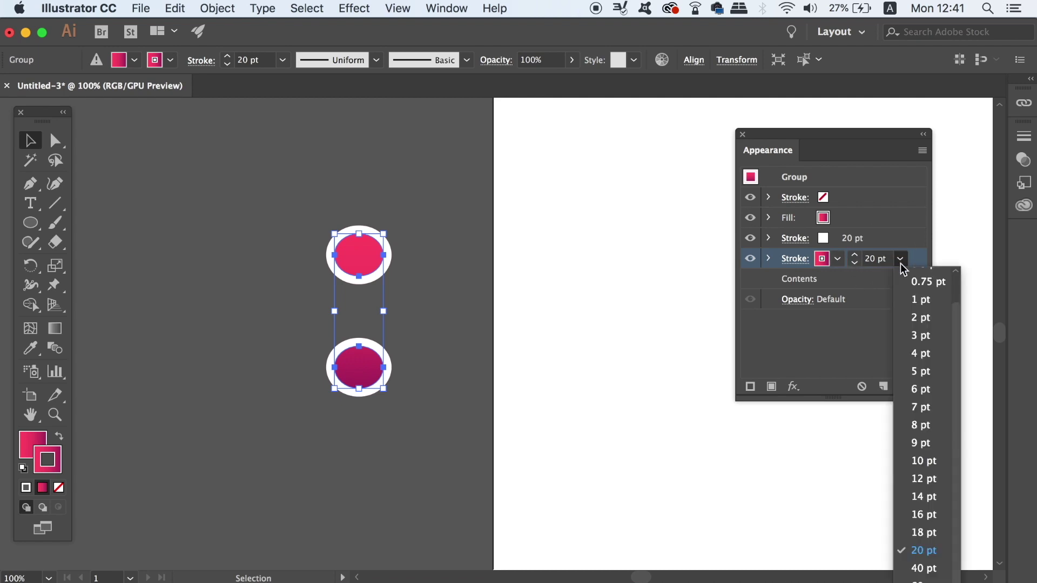
{"action": "left_click", "coordinate": [924, 568]}
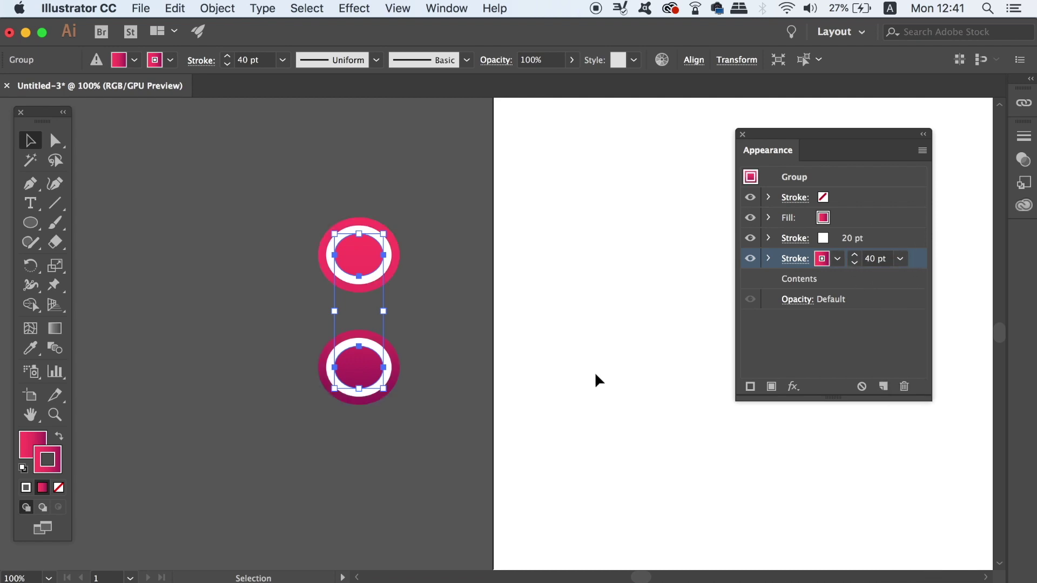
- Duplicate the 40 pt gradient stroke and make the copy a white 60 pt stroke
{"action": "left_click", "coordinate": [923, 150]}
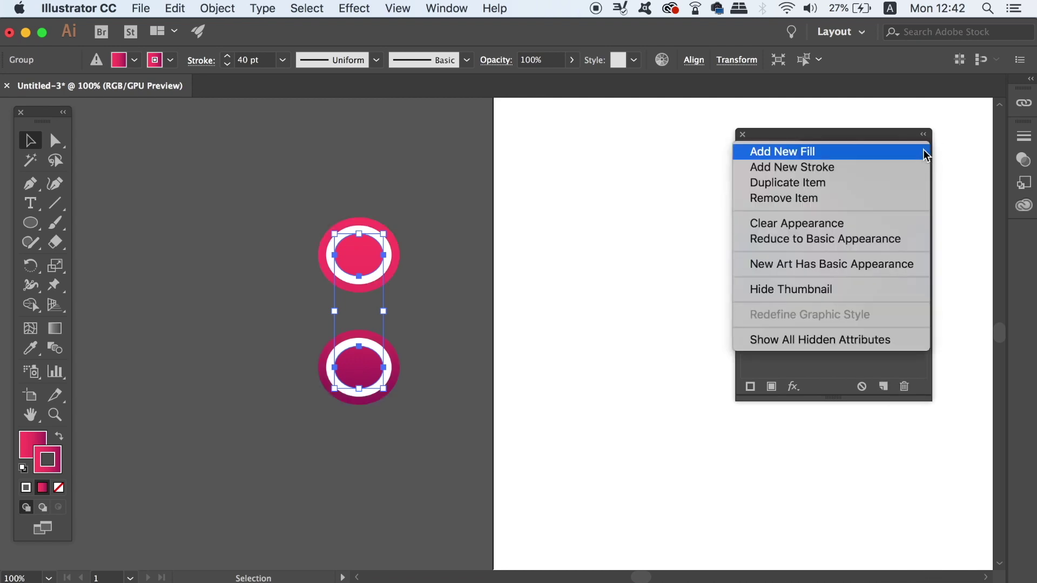
{"action": "left_click", "coordinate": [902, 183]}
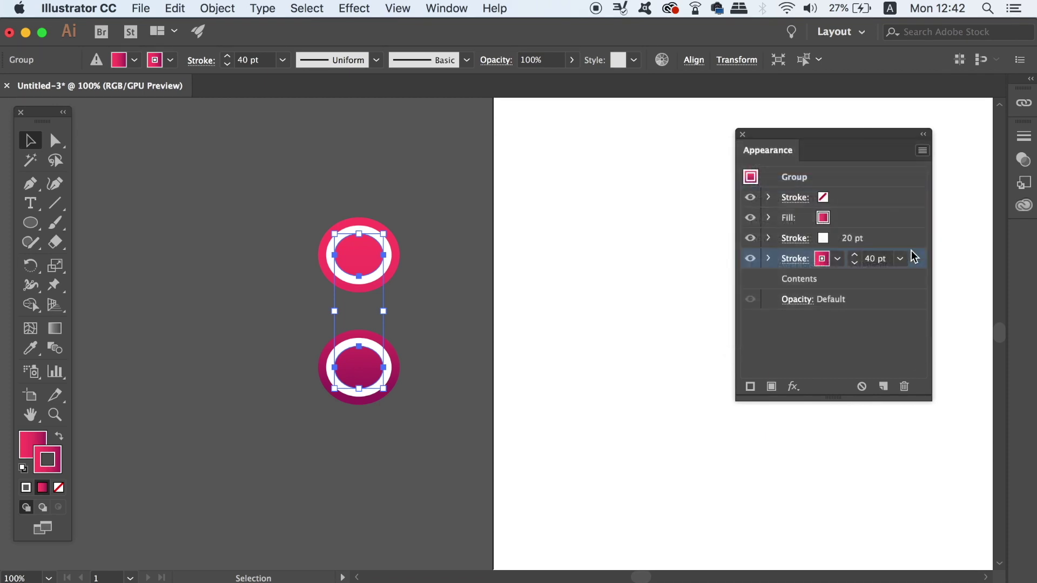
{"action": "left_click", "coordinate": [872, 280]}
{"action": "left_click", "coordinate": [821, 283]}
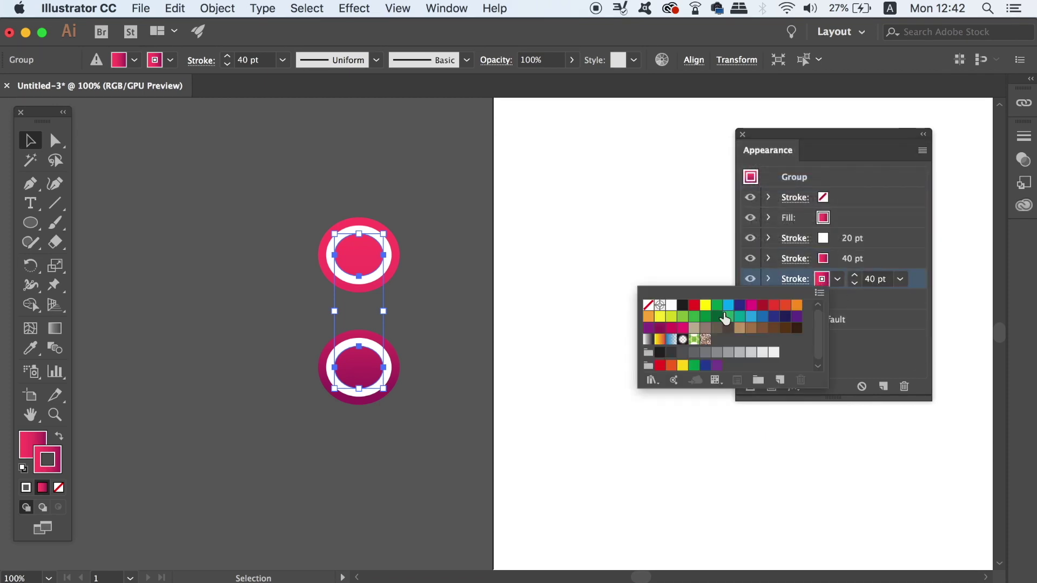
{"action": "left_click", "coordinate": [900, 280]}
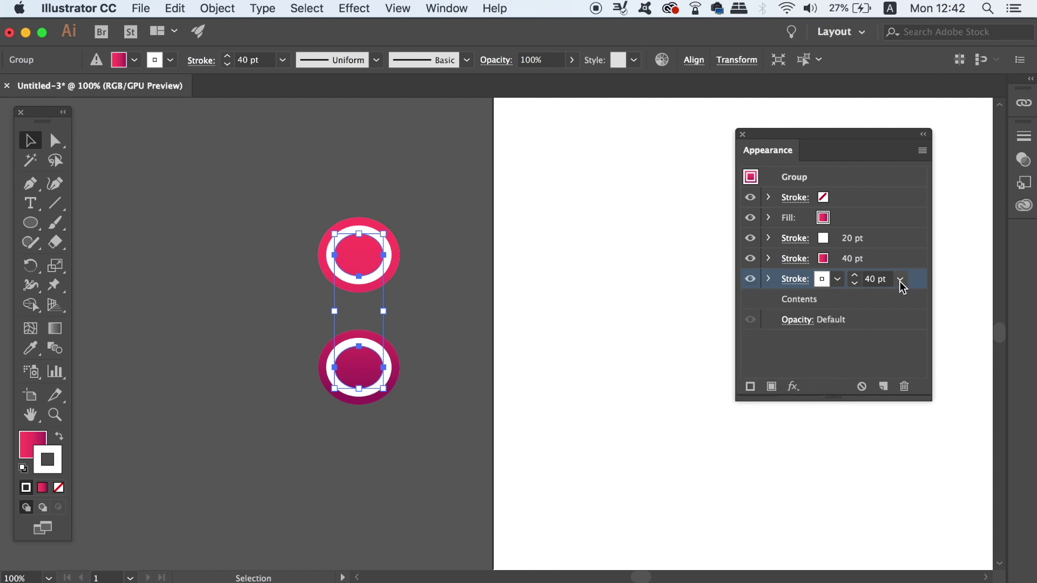
{"action": "left_click", "coordinate": [900, 280]}
{"action": "left_click", "coordinate": [921, 579]}
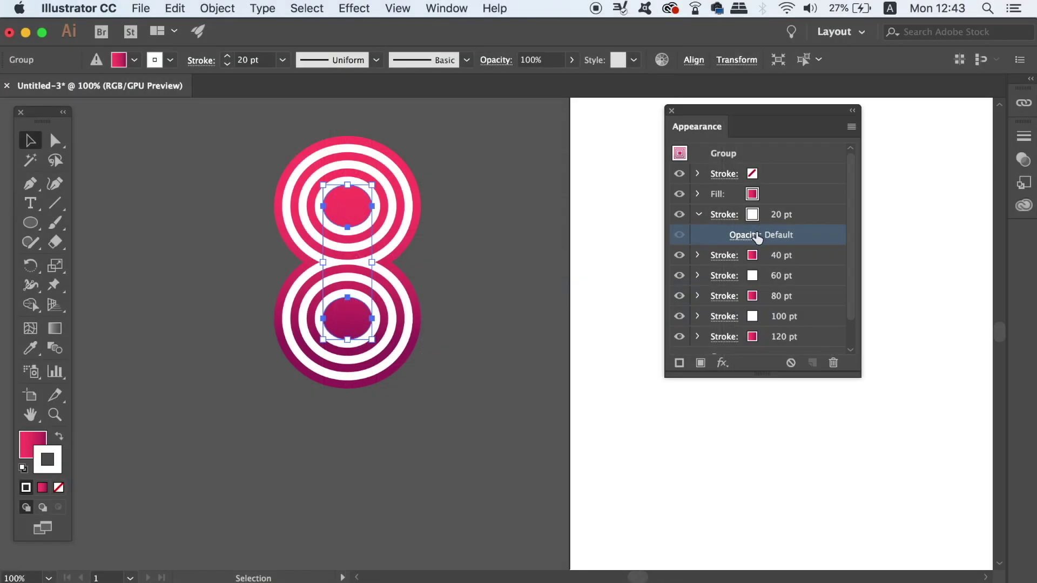
- Set the 20 pt white stroke's blend mode to Overlay
{"action": "left_click", "coordinate": [492, 301]}
{"action": "left_click", "coordinate": [625, 270]}
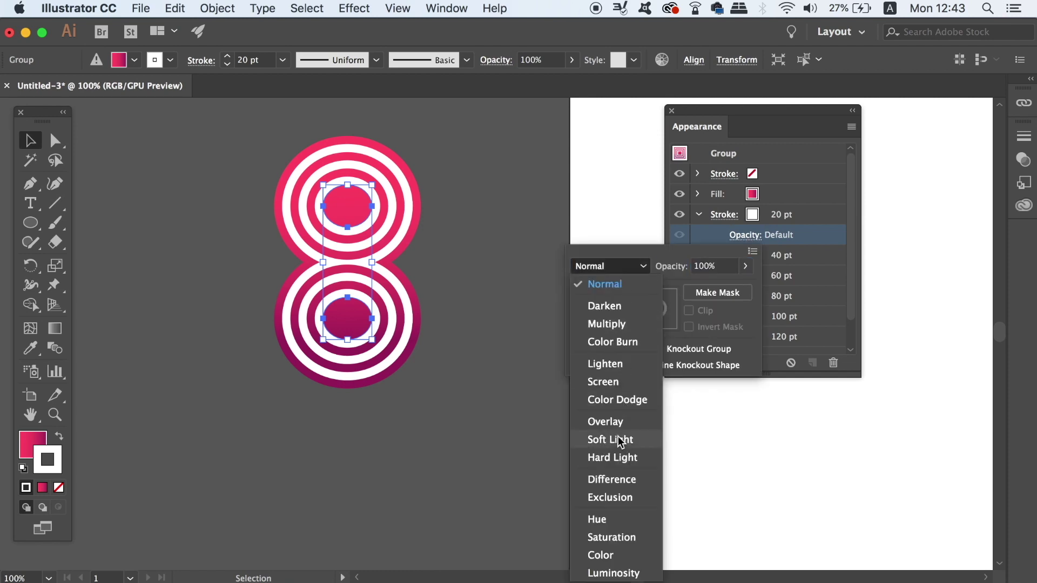
{"action": "left_click", "coordinate": [605, 422]}
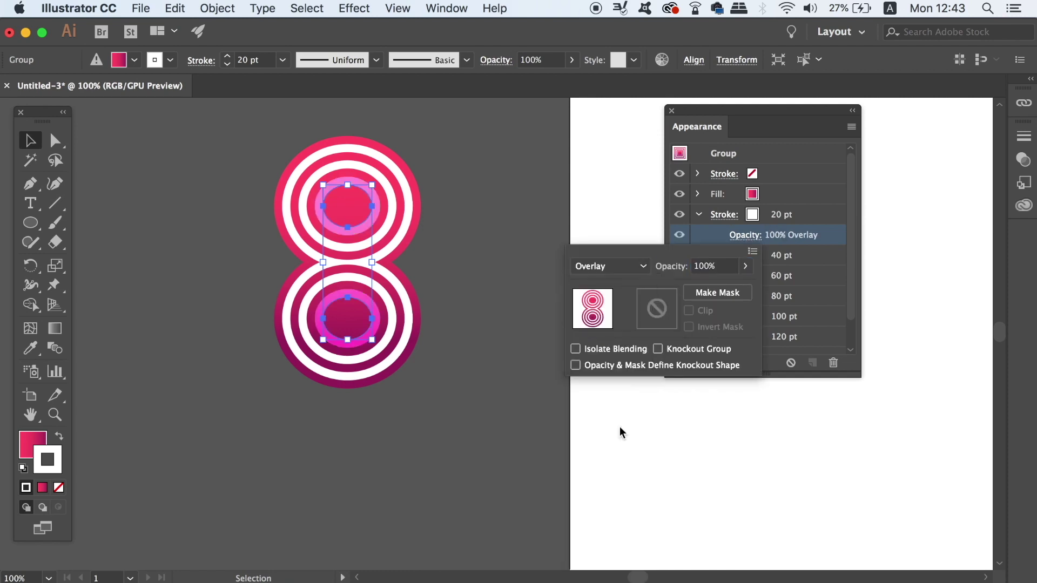
- Set the 60 pt white stroke's blend mode to Overlay
{"action": "left_click", "coordinate": [805, 270]}
{"action": "left_click", "coordinate": [778, 278]}
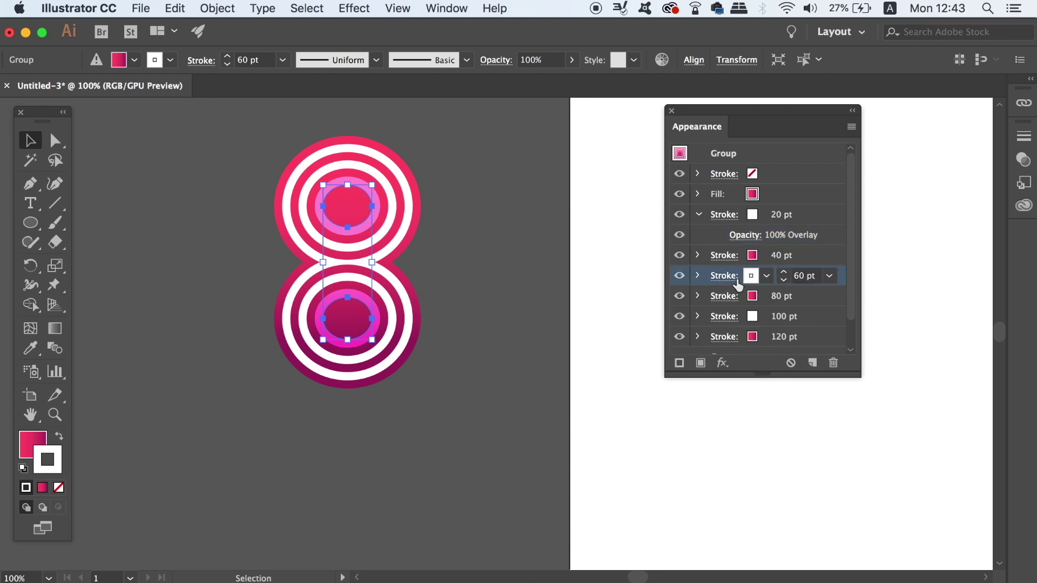
{"action": "left_click", "coordinate": [699, 275]}
{"action": "left_click", "coordinate": [746, 298]}
{"action": "left_click", "coordinate": [607, 326]}
{"action": "left_click", "coordinate": [636, 163]}
{"action": "left_click", "coordinate": [840, 337]}
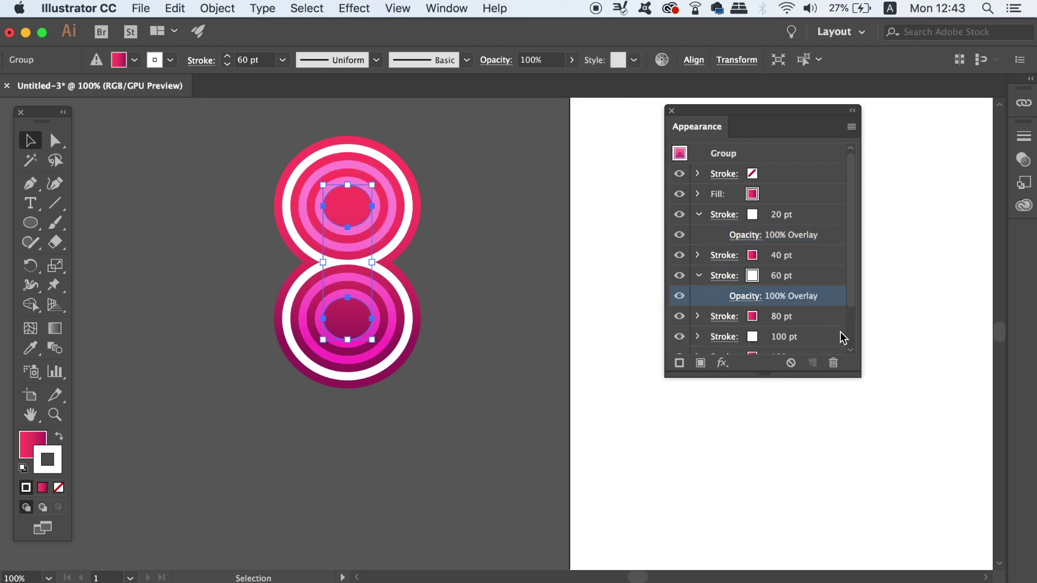
{"action": "left_click", "coordinate": [852, 320]}
- Set the 100 pt white stroke to Overlay as well, then deselect the figure 8
{"action": "left_click", "coordinate": [697, 306]}
{"action": "left_click", "coordinate": [744, 308]}
{"action": "left_click", "coordinate": [613, 336]}
{"action": "left_click", "coordinate": [627, 165]}
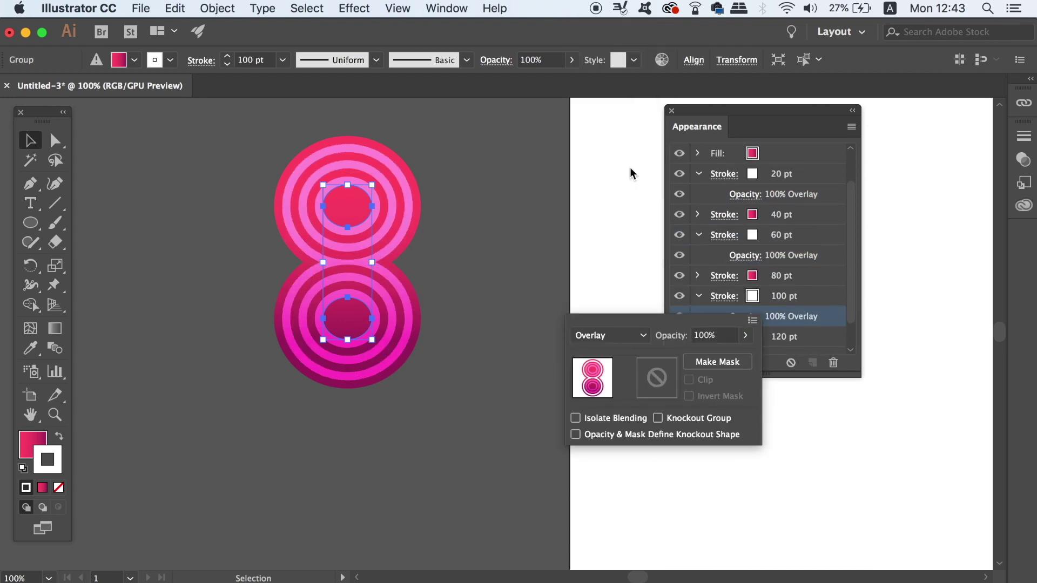
{"action": "left_click", "coordinate": [550, 196]}
{"action": "left_click", "coordinate": [507, 238]}
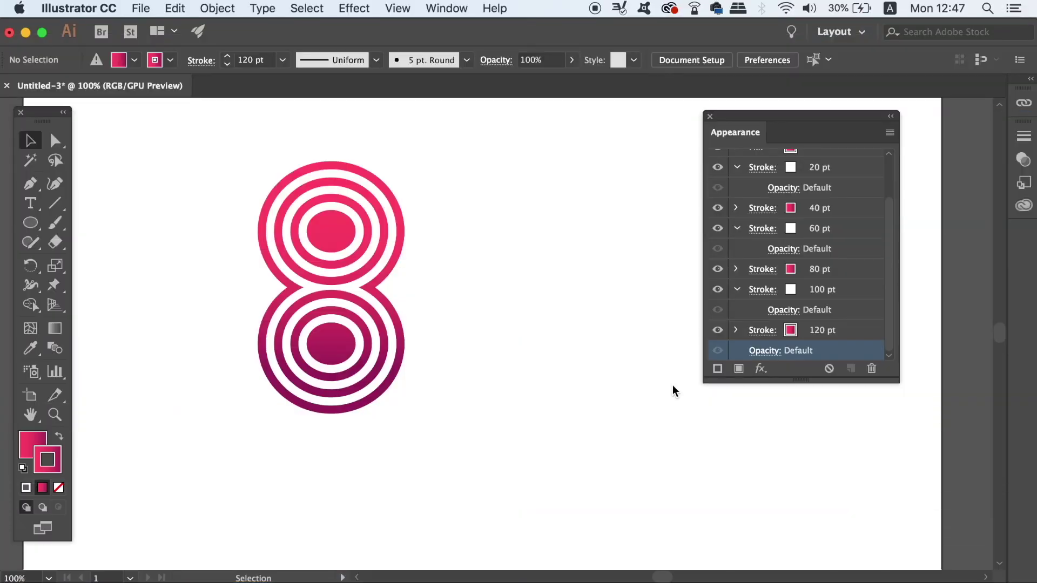
- Select the figure 8's outer 120 pt gradient stroke and duplicate it
{"action": "left_click", "coordinate": [359, 233]}
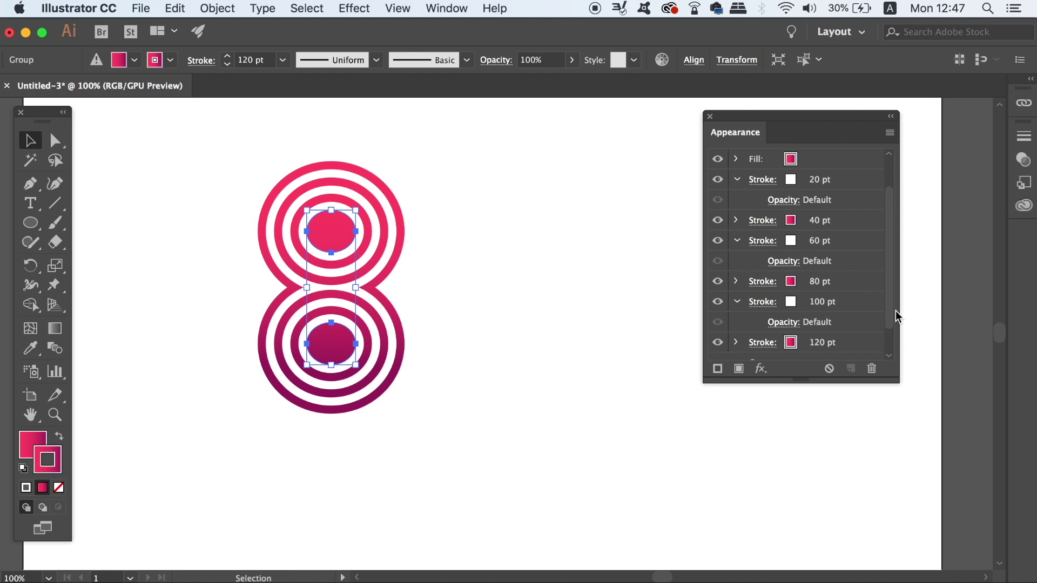
{"action": "left_click_drag", "start_coordinate": [896, 315], "coordinate": [894, 343]}
{"action": "left_click", "coordinate": [866, 316]}
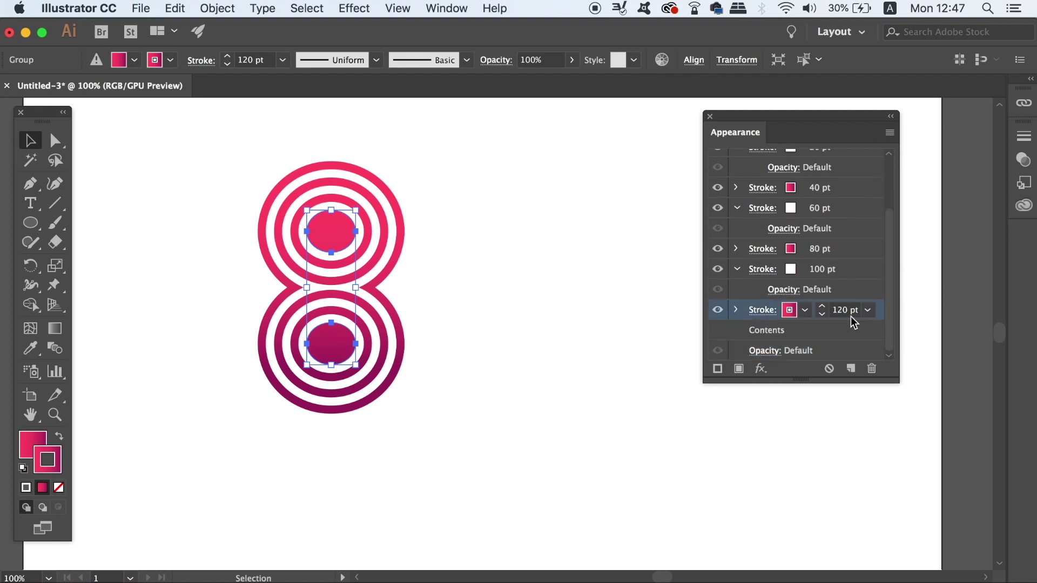
{"action": "left_click", "coordinate": [889, 132]}
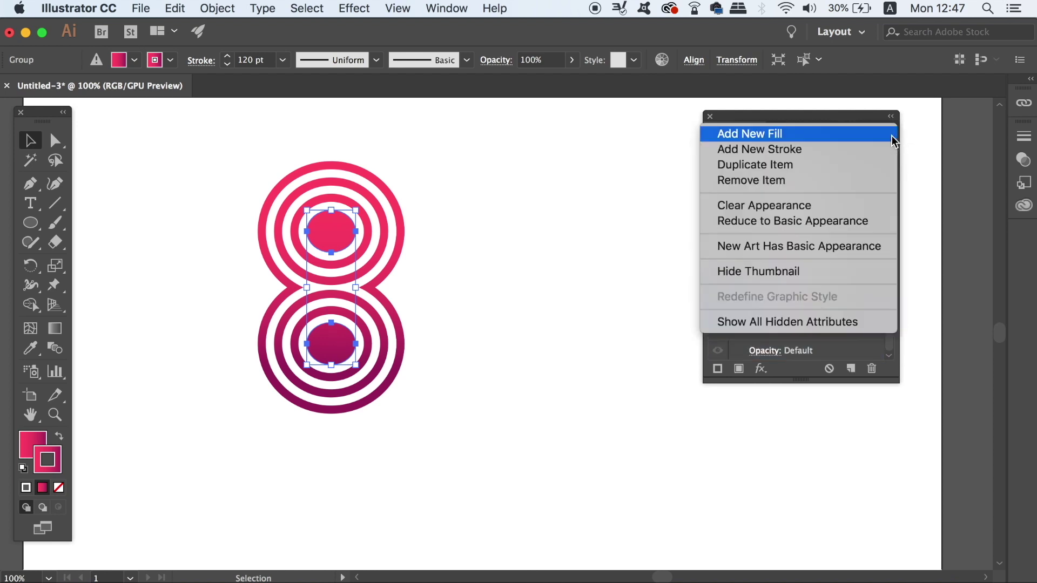
{"action": "left_click", "coordinate": [849, 169]}
- Apply a previewed Transform effect moving the copied stroke 20 pt right and 20 pt down
{"action": "scroll", "coordinate": [886, 324], "scroll_direction": "down", "scroll_amount": 2}
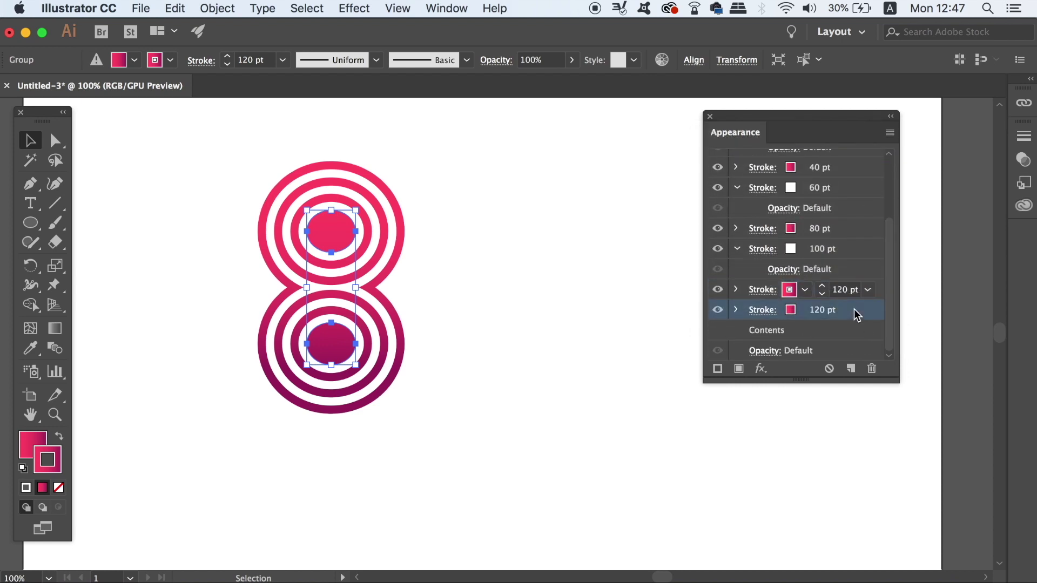
{"action": "left_click", "coordinate": [760, 368]}
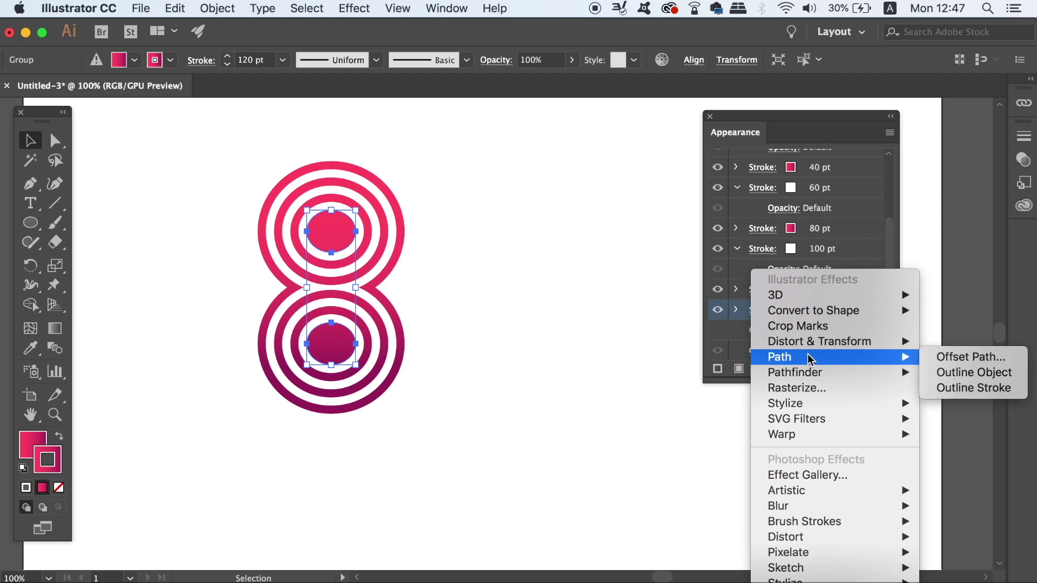
{"action": "mouse_move", "coordinate": [813, 350]}
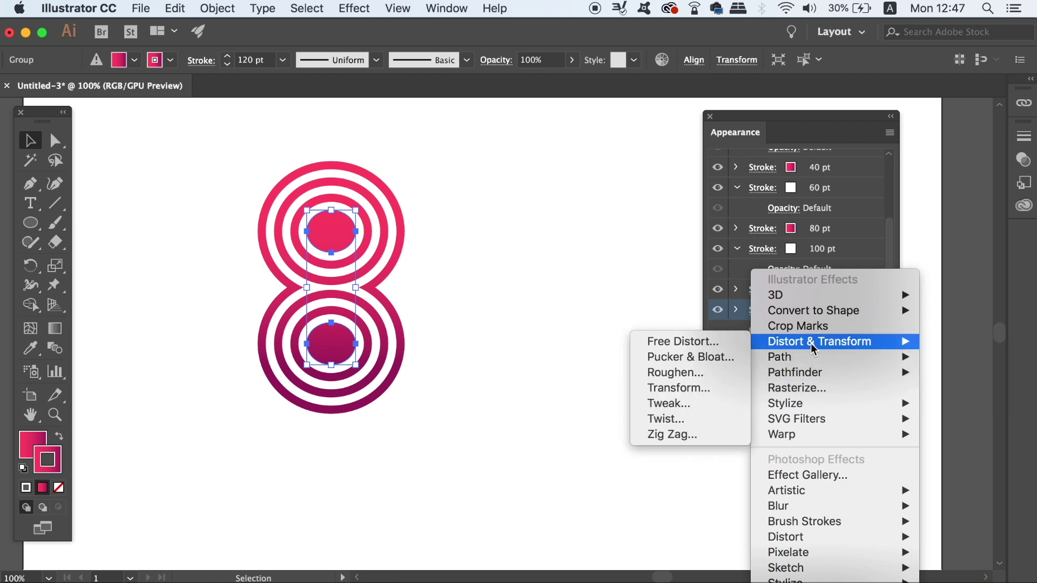
{"action": "left_click", "coordinate": [682, 389]}
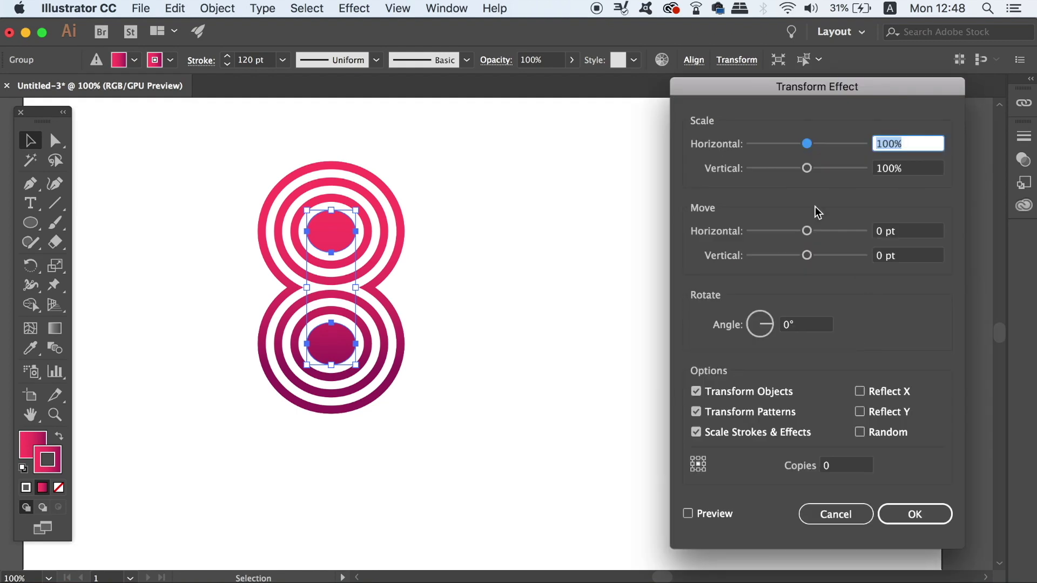
{"action": "left_click", "coordinate": [712, 513]}
{"action": "left_click_drag", "start_coordinate": [807, 231], "coordinate": [820, 262]}
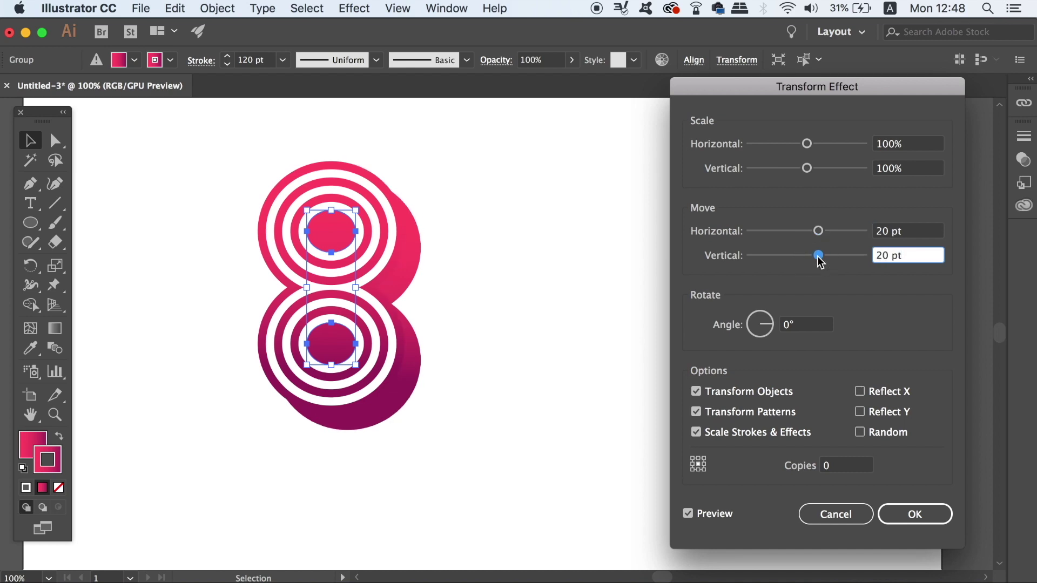